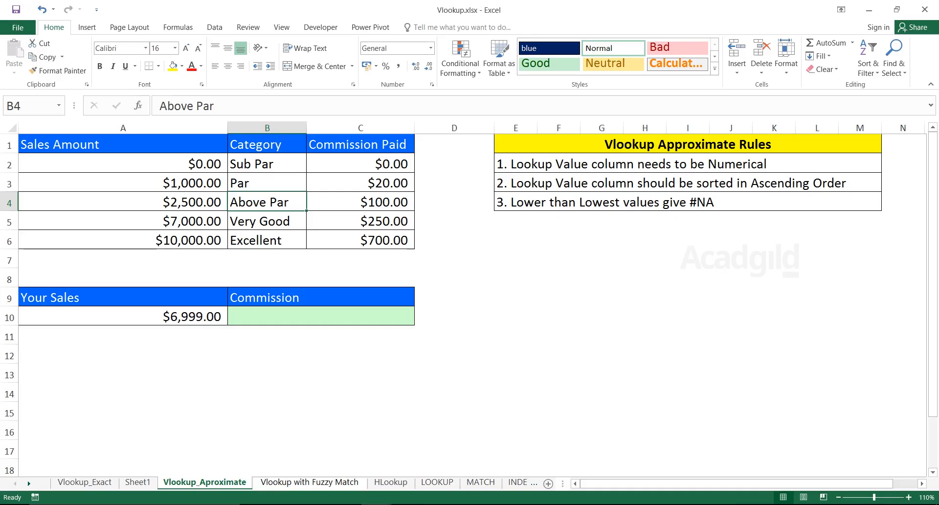
# Examine the commission table's Sales Amount, Category and Commission Paid columns, along with the Your Sales and Commission cells in row 10
pyautogui.click(298, 316)
pyautogui.moveTo(98, 145); pyautogui.dragTo(128, 240)
pyautogui.moveTo(267, 145); pyautogui.dragTo(267, 240)
pyautogui.moveTo(360, 145); pyautogui.dragTo(360, 240)
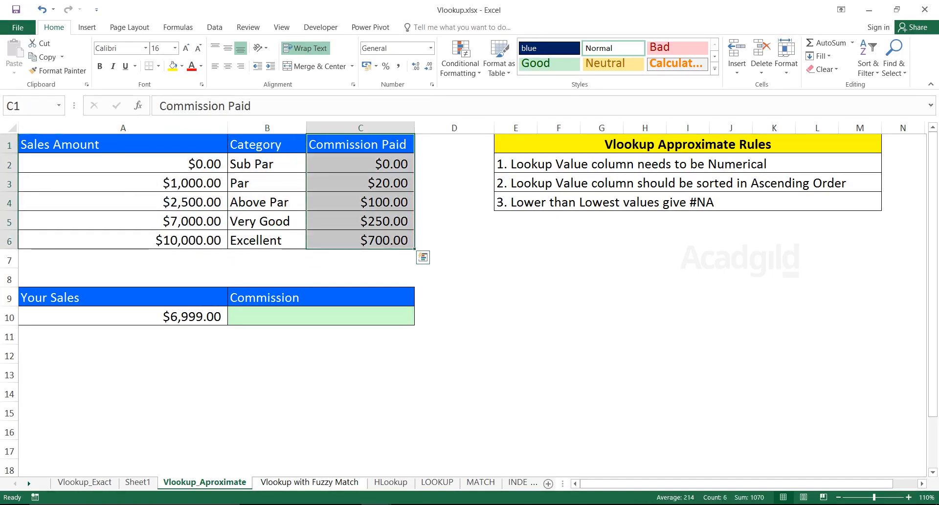
pyautogui.click(128, 183)
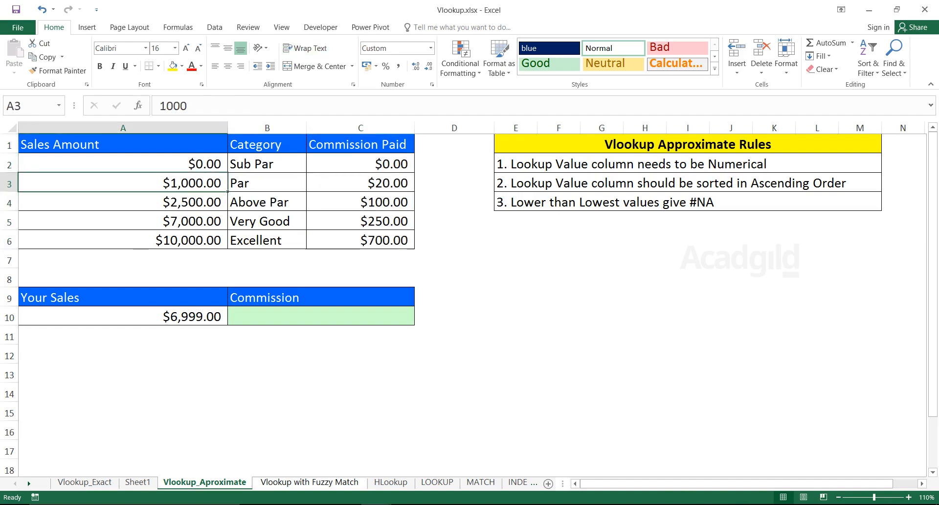
pyautogui.click(360, 183)
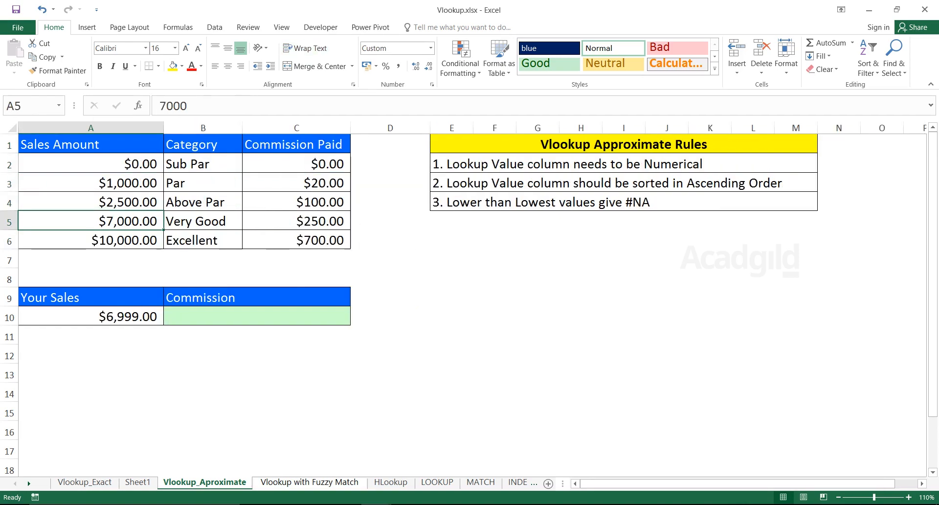
pyautogui.click(296, 221)
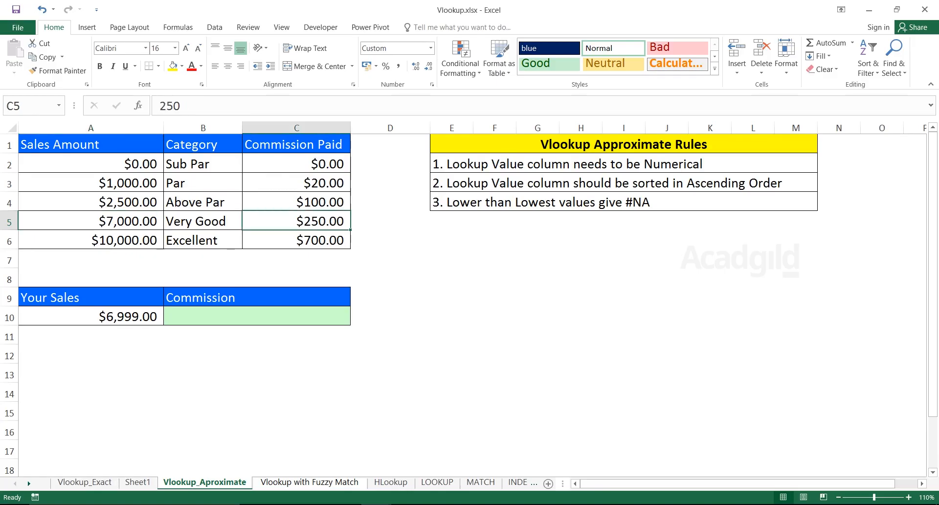
pyautogui.moveTo(91, 145); pyautogui.dragTo(91, 240)
pyautogui.click(297, 145)
pyautogui.moveTo(296, 144); pyautogui.dragTo(297, 241)
pyautogui.moveTo(91, 145); pyautogui.dragTo(297, 240)
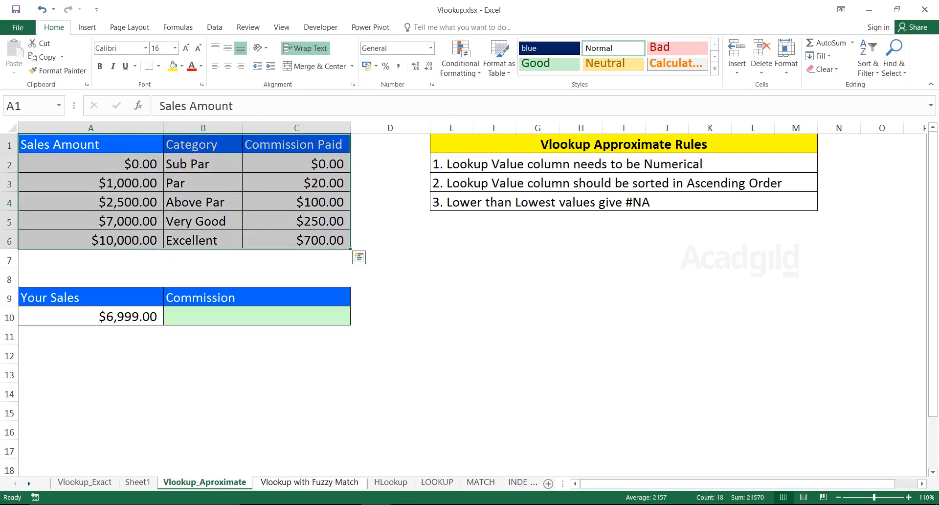
pyautogui.click(91, 317)
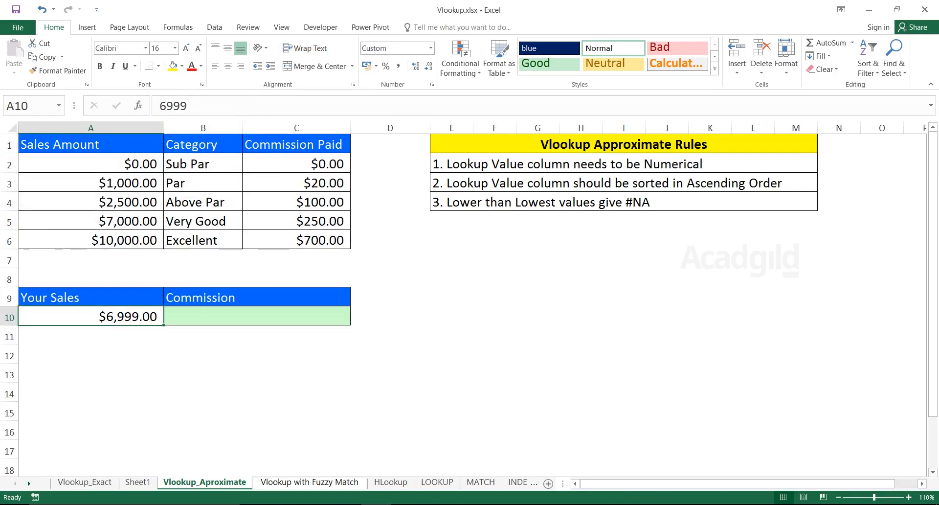
# Enter the exact-match formula =VLOOKUP(A10,A2:C6,3,0) in the Commission cell B10
pyautogui.click(257, 317)
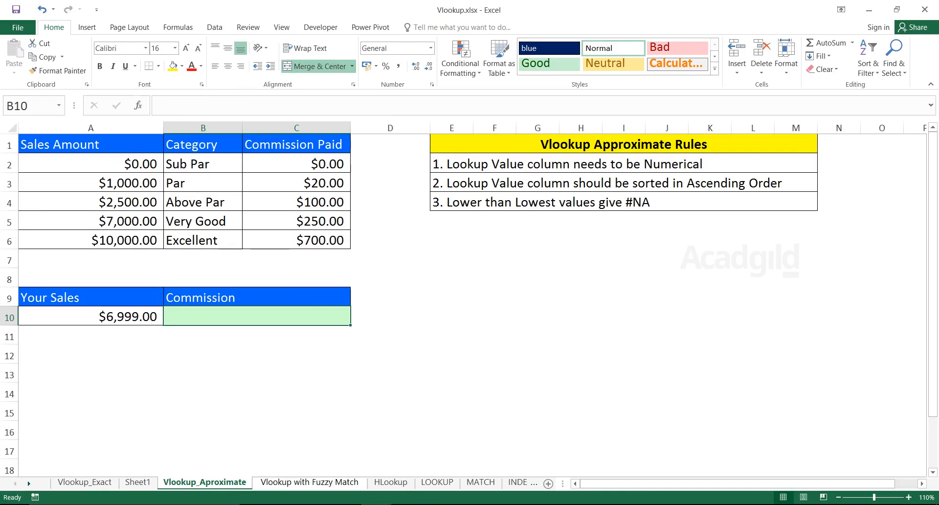
pyautogui.write('=Vlook')
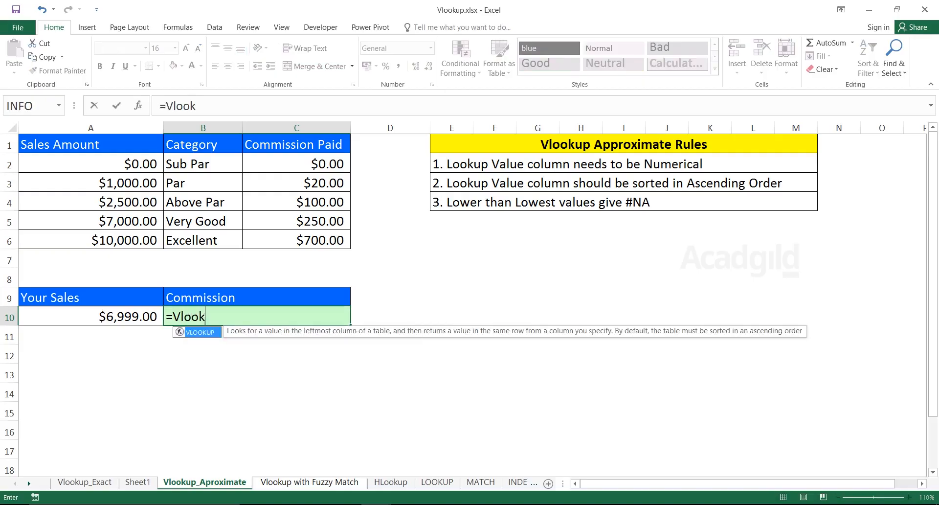
pyautogui.press('Tab')
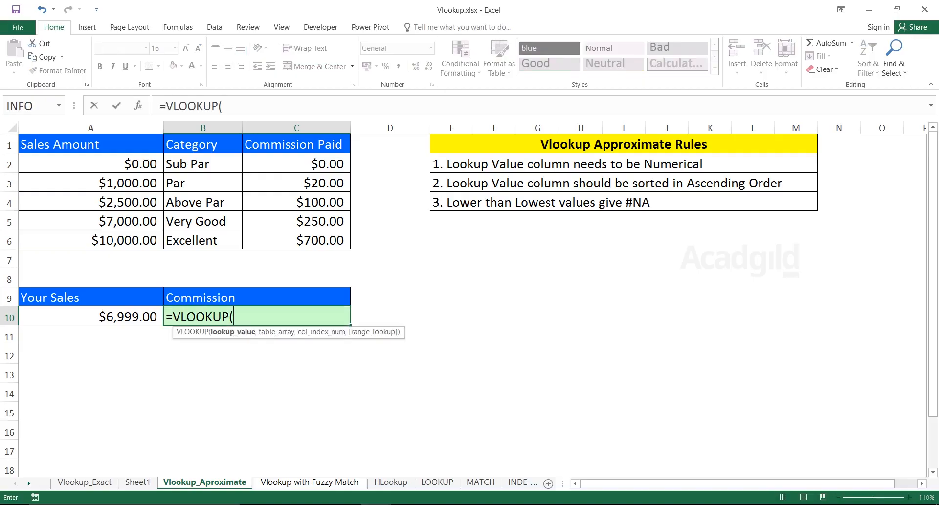
pyautogui.press('Left')
pyautogui.write(',')
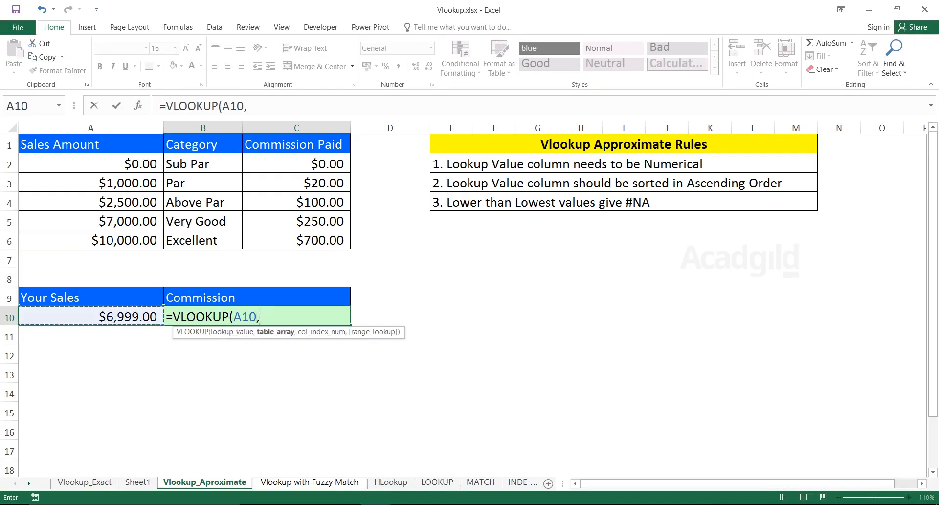
pyautogui.click(91, 164)
pyautogui.hotkey('ctrl', 'shift', 'Right')
pyautogui.hotkey('ctrl', 'shift', 'Down')
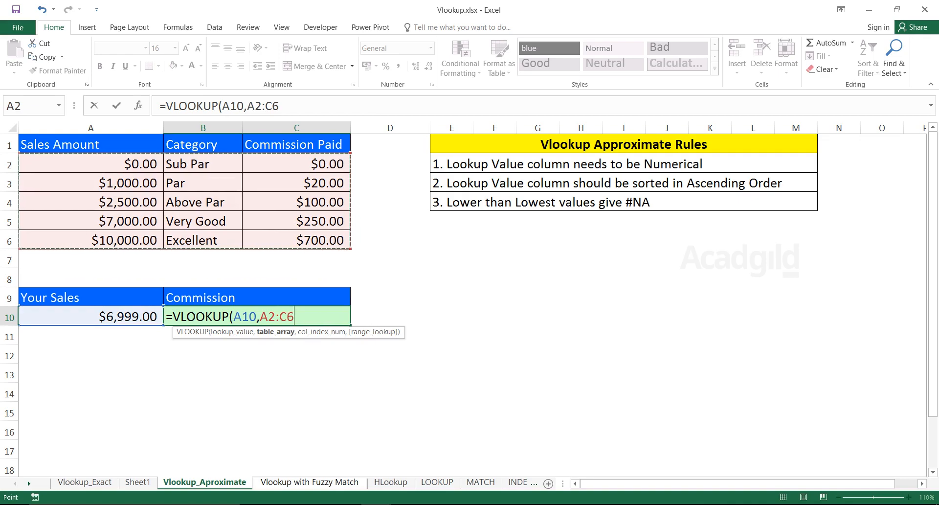
pyautogui.write(',')
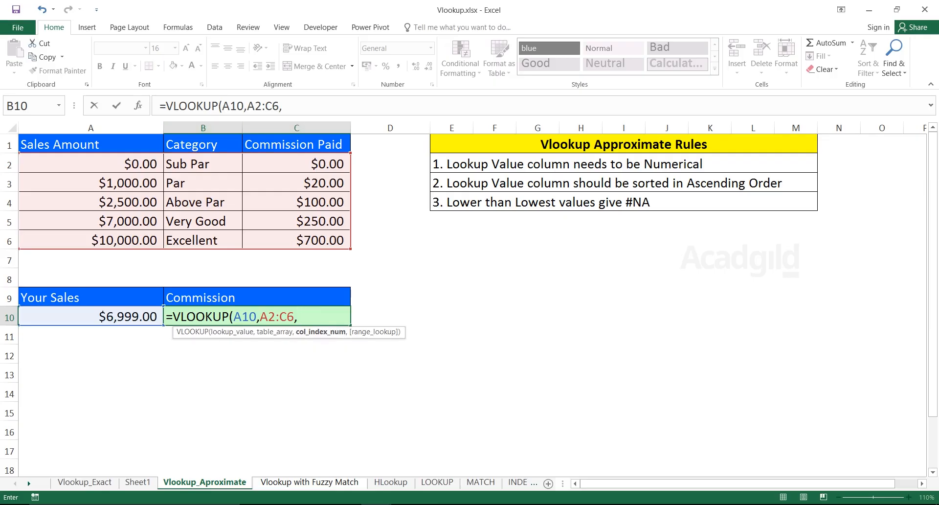
pyautogui.write('3,0')
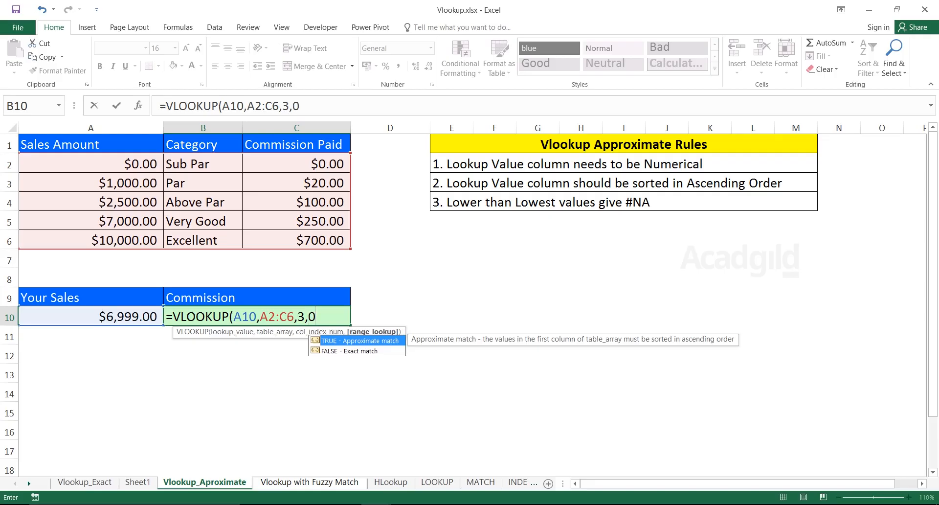
pyautogui.write(')')
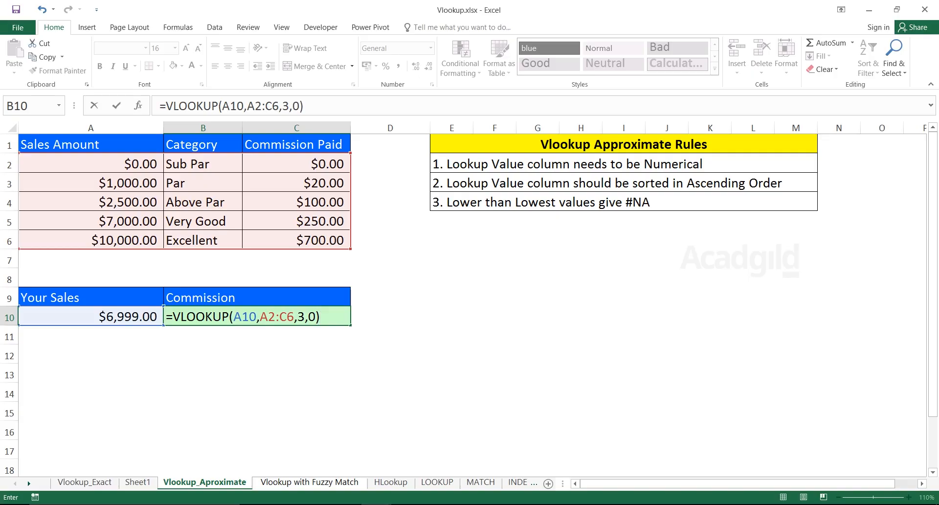
pyautogui.press('Return')
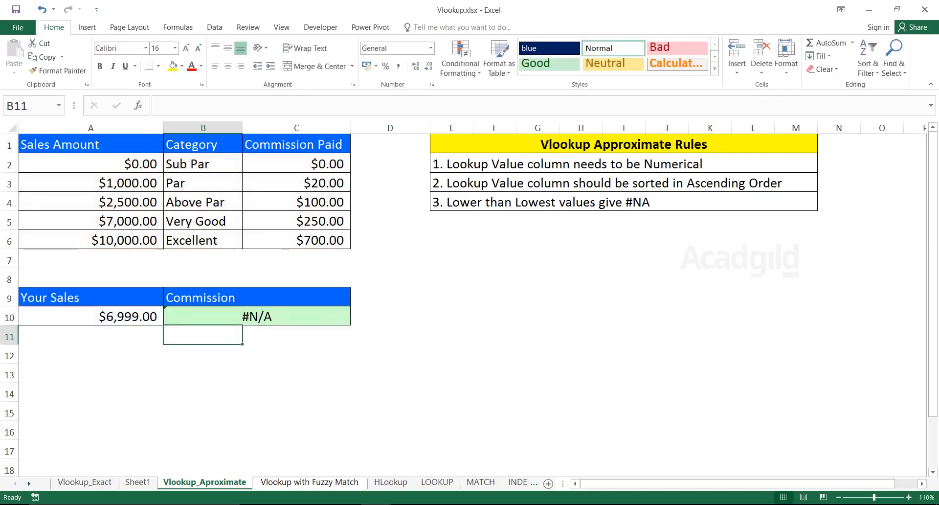
# Compare the sales figure in A10 and the formula in B10 with the Sales Amount tiers, especially rows 4 and 5
pyautogui.click(257, 317)
pyautogui.click(91, 317)
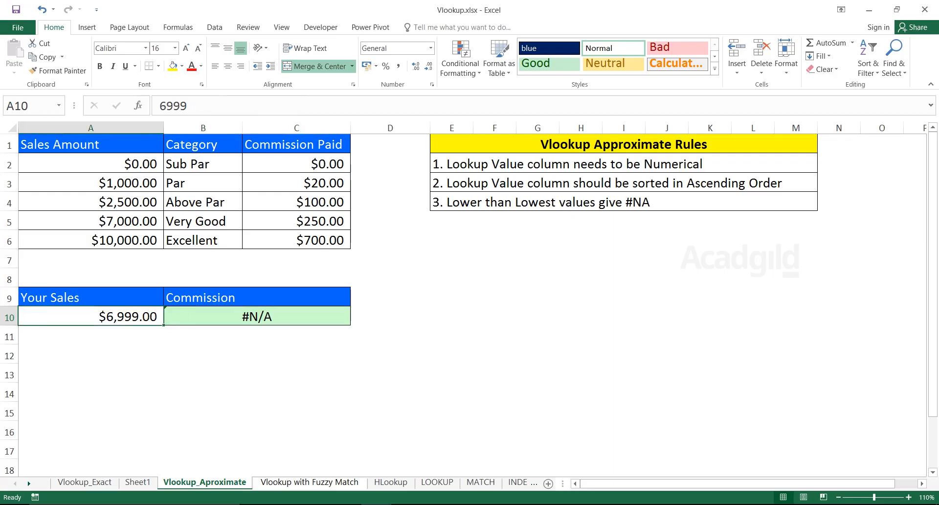
pyautogui.moveTo(91, 164); pyautogui.dragTo(90, 240)
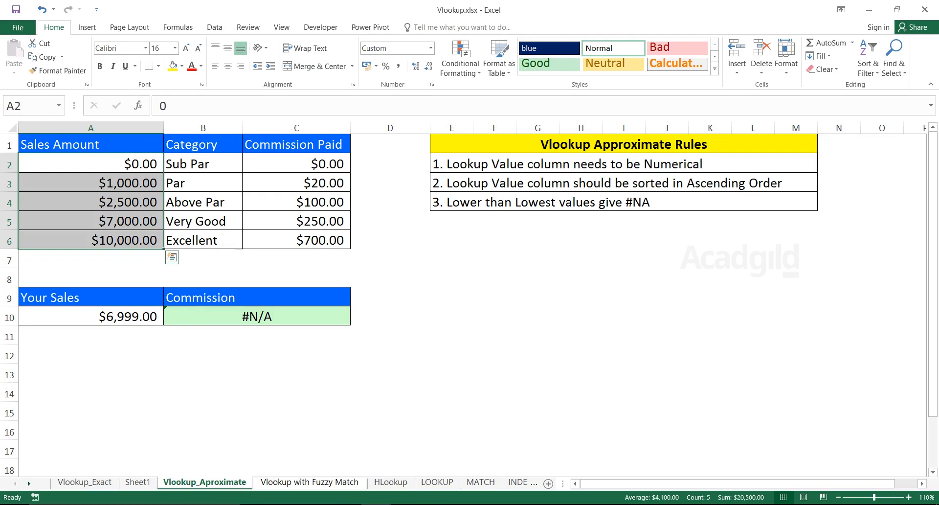
pyautogui.click(257, 317)
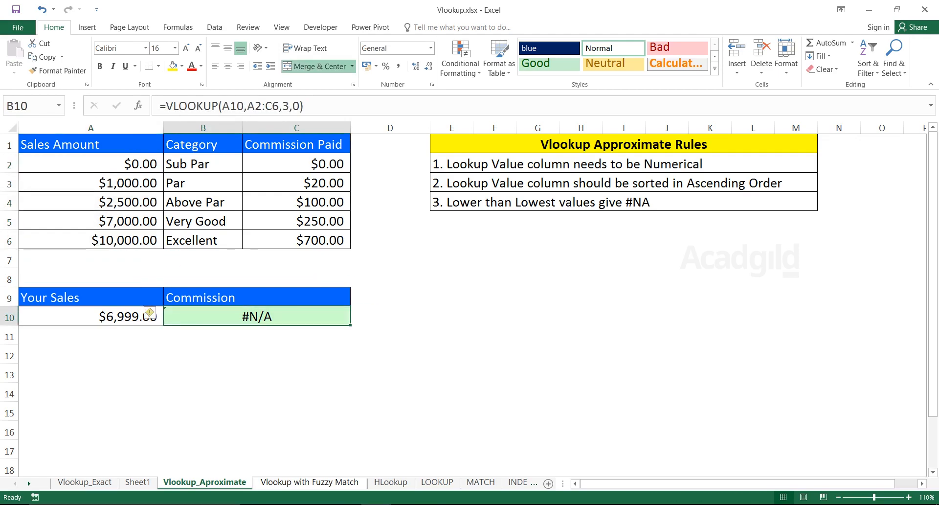
pyautogui.moveTo(91, 164); pyautogui.dragTo(91, 240)
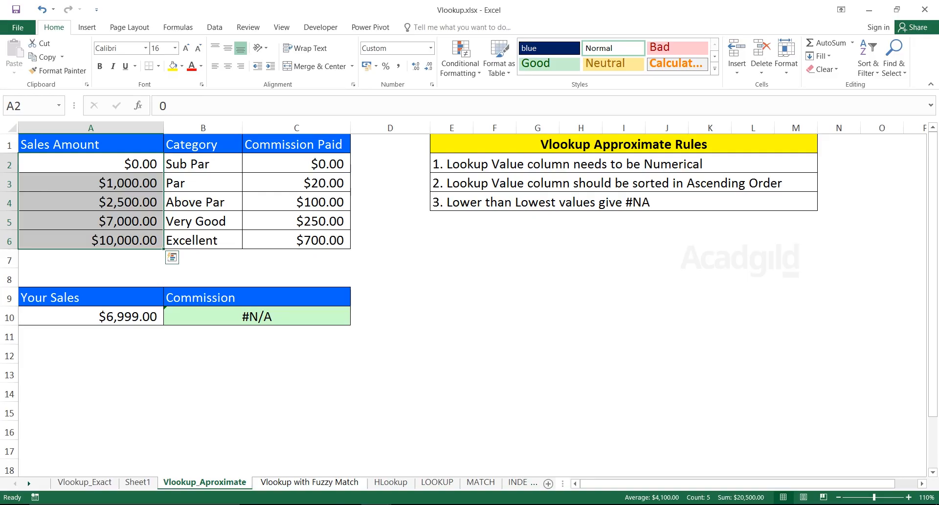
pyautogui.click(91, 202)
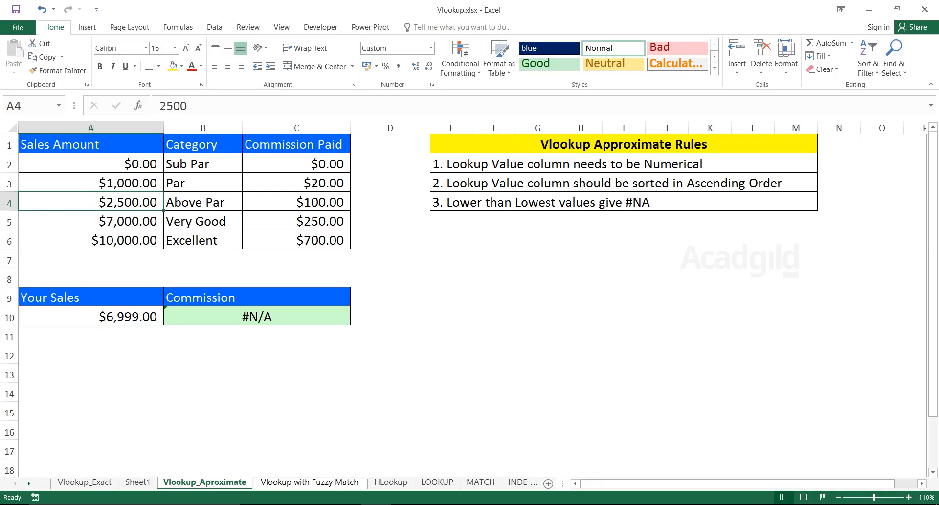
pyautogui.click(91, 317)
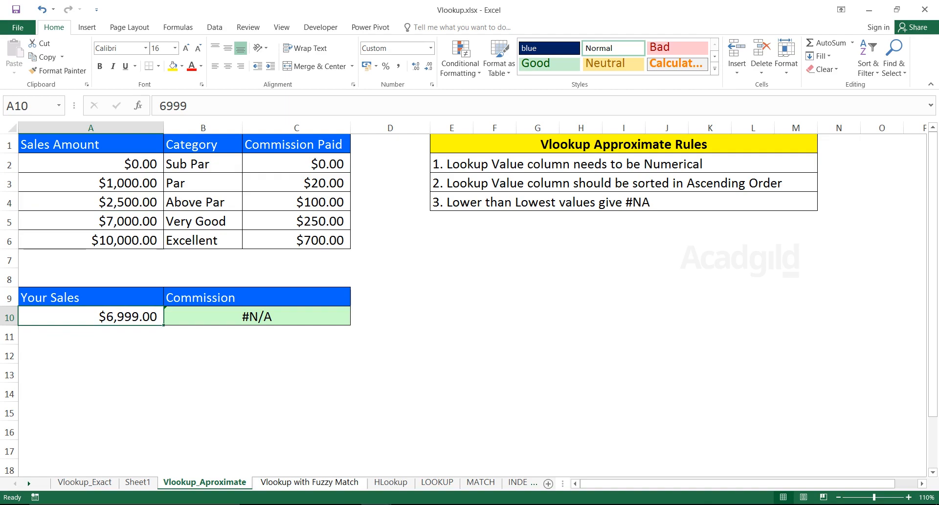
pyautogui.click(91, 221)
pyautogui.moveTo(91, 221); pyautogui.dragTo(296, 221)
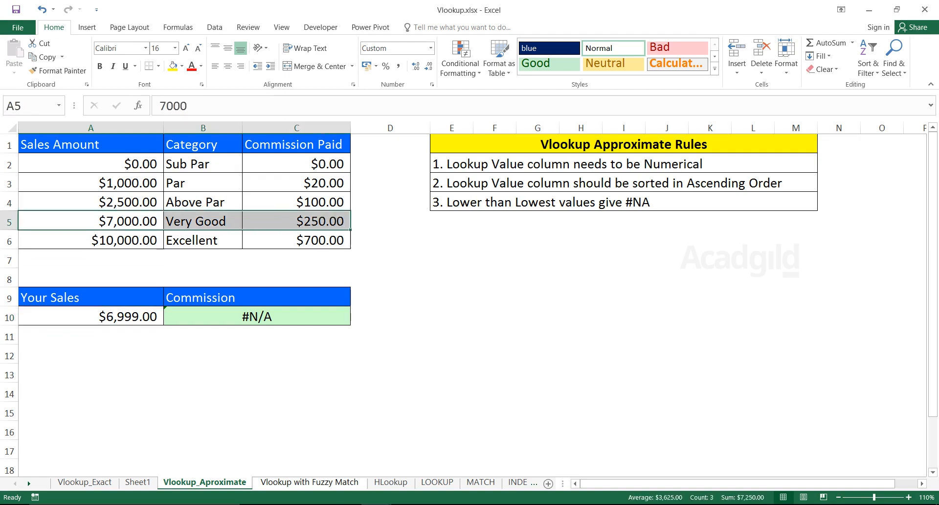
pyautogui.moveTo(91, 202); pyautogui.dragTo(297, 202)
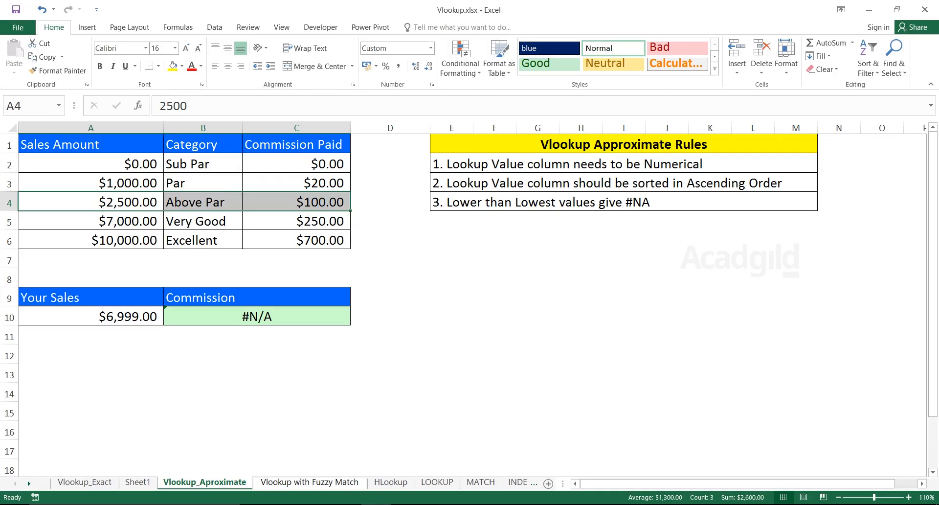
# Set Your Sales in A10 to 7000 to test the exact-match lookup with a listed amount
pyautogui.click(91, 316)
pyautogui.write('7000')
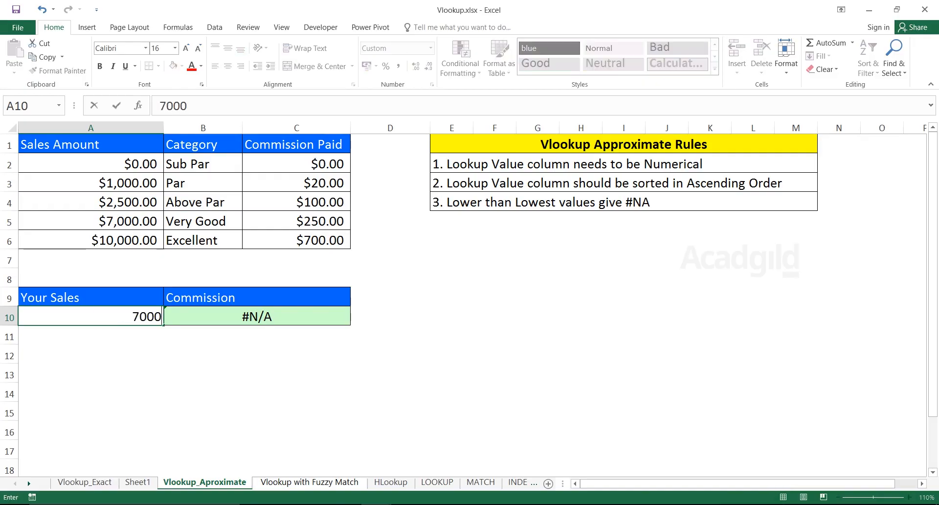
pyautogui.press('Return')
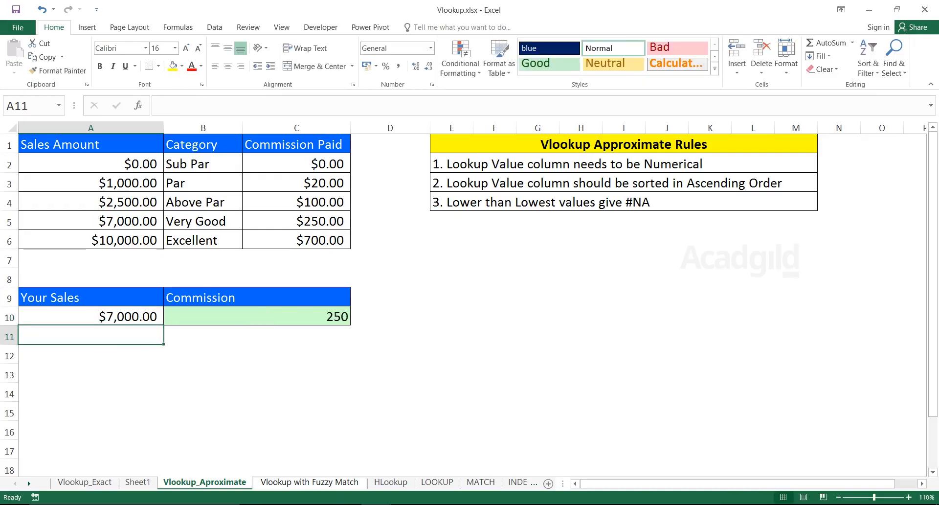
# Set Your Sales in A10 to 6500, an amount between two listed tiers
pyautogui.click(91, 316)
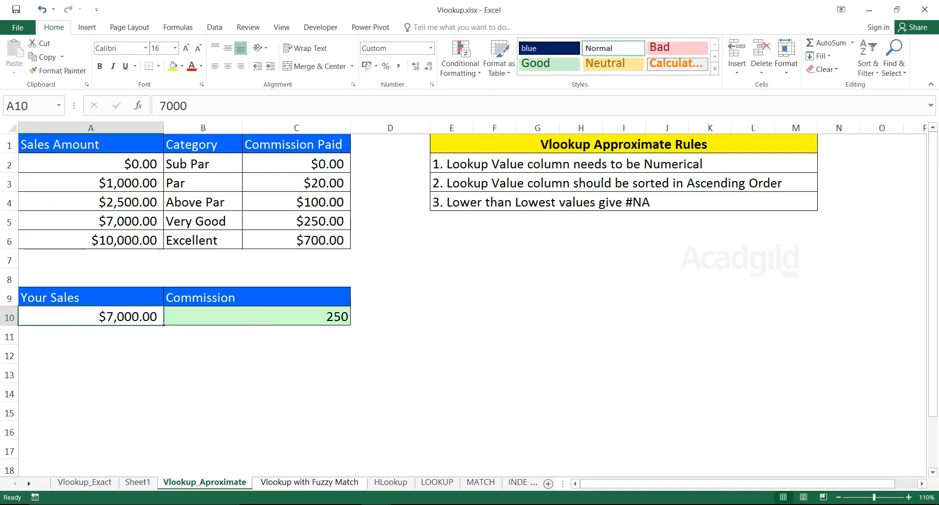
pyautogui.write('6500')
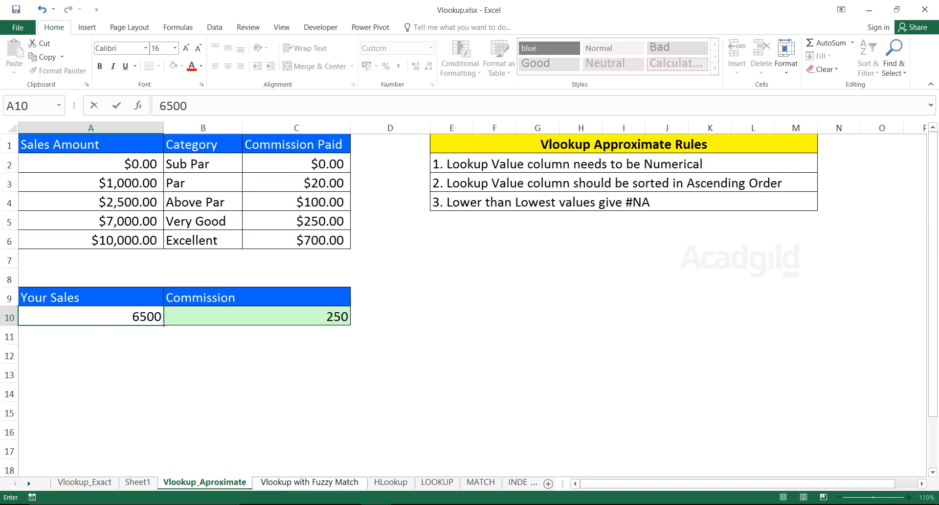
pyautogui.press('Return')
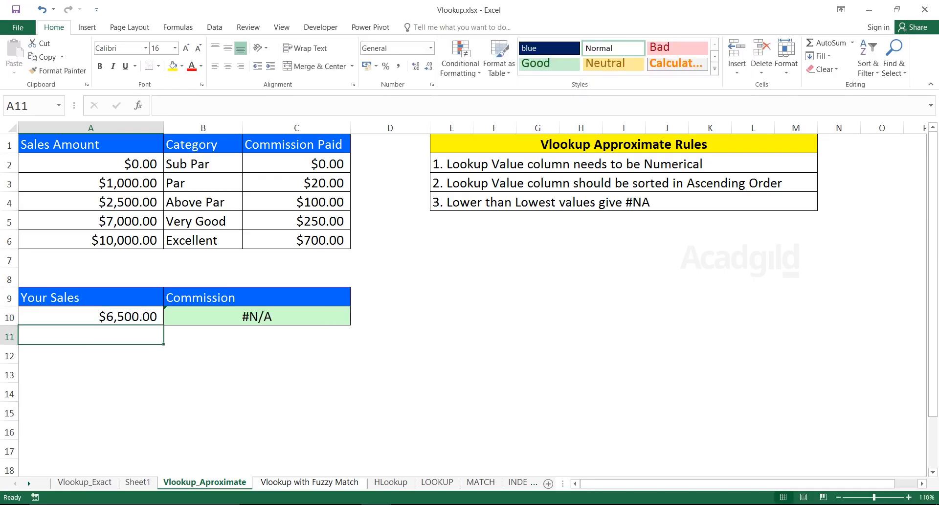
# Change the range_lookup argument of the VLOOKUP in B10 to 1 for an approximate match
pyautogui.press('Up')
pyautogui.press('Right')
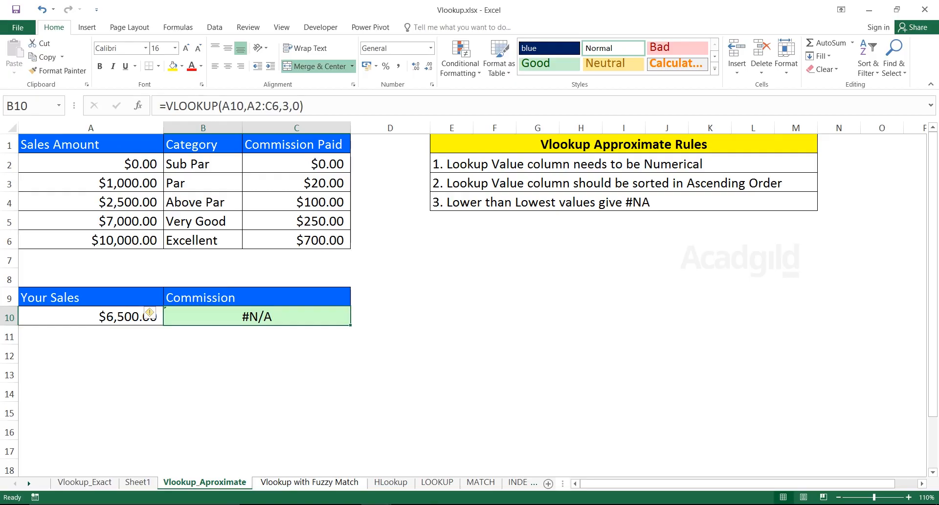
pyautogui.press('F2')
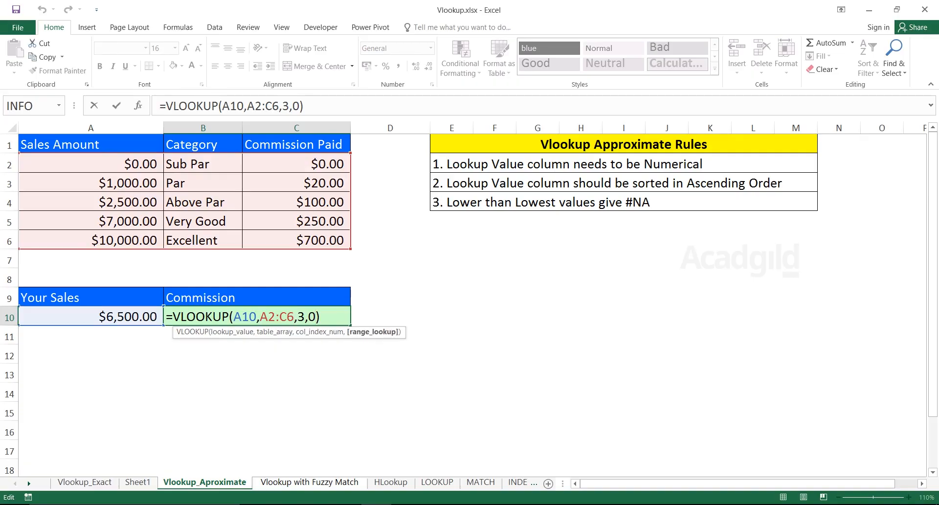
pyautogui.press('BackSpace')
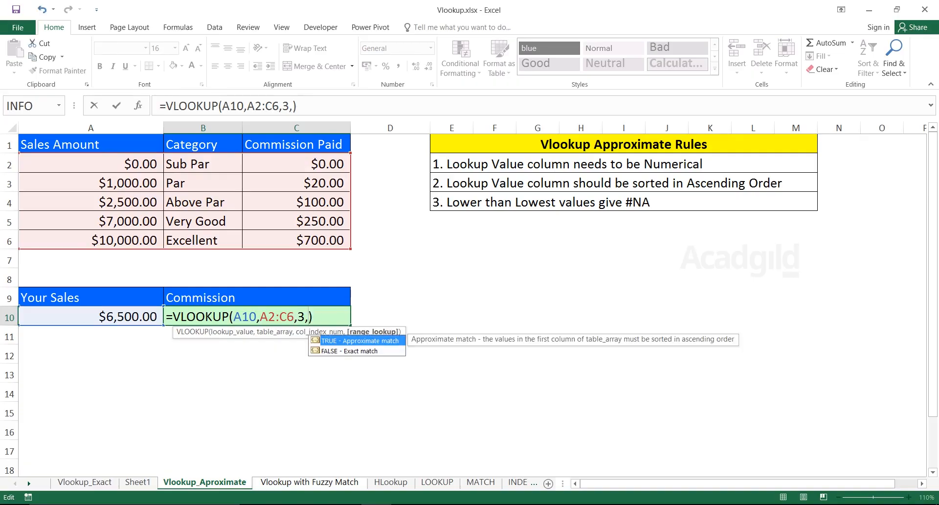
pyautogui.write('1')
pyautogui.press('Return')
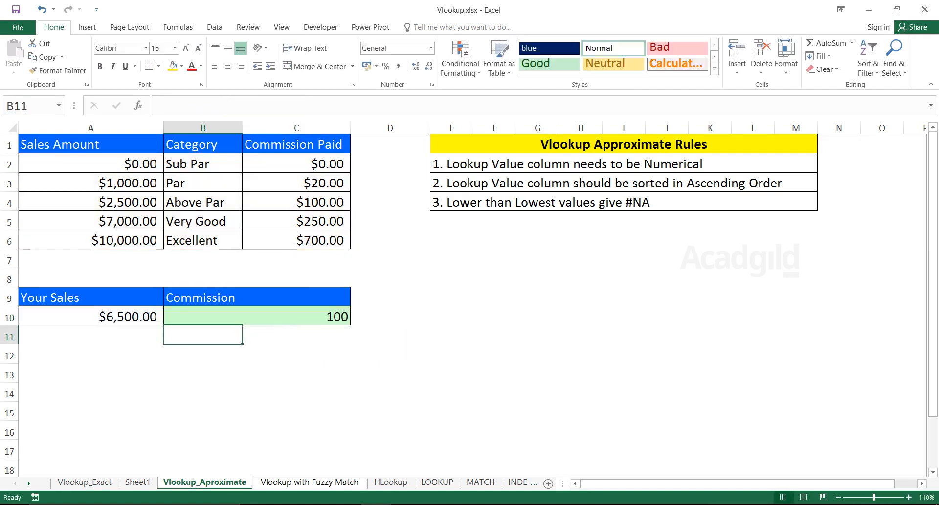
# Compare the sales amount in A10 and the commission in B10 with the Very Good tier in row 5
pyautogui.click(90, 317)
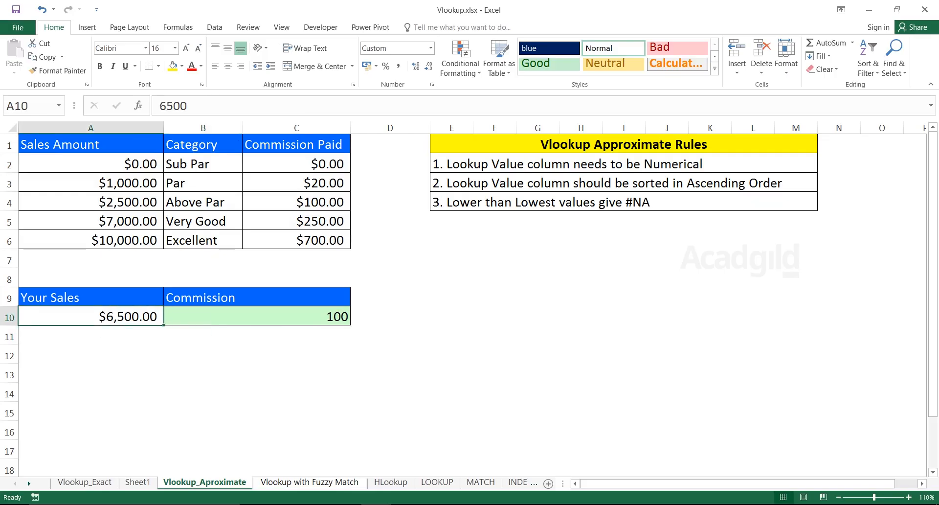
pyautogui.click(257, 317)
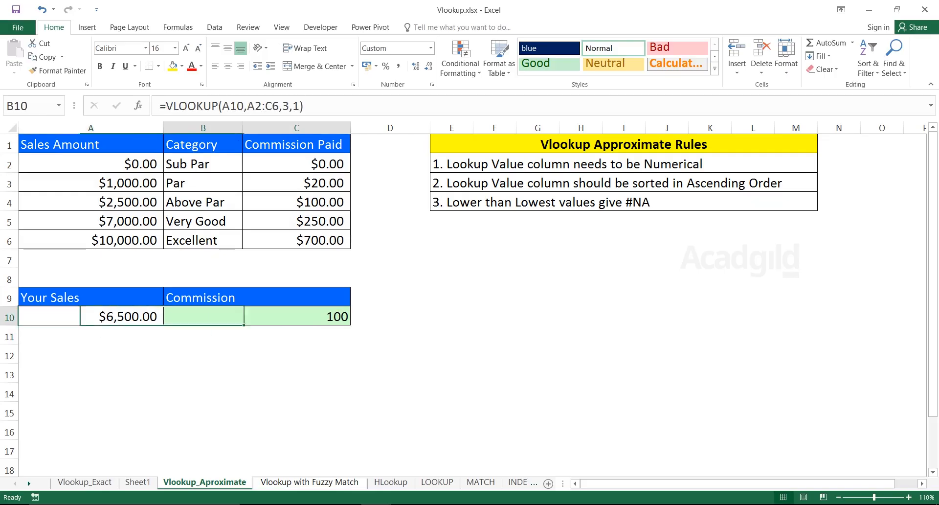
pyautogui.moveTo(88, 221); pyautogui.dragTo(297, 221)
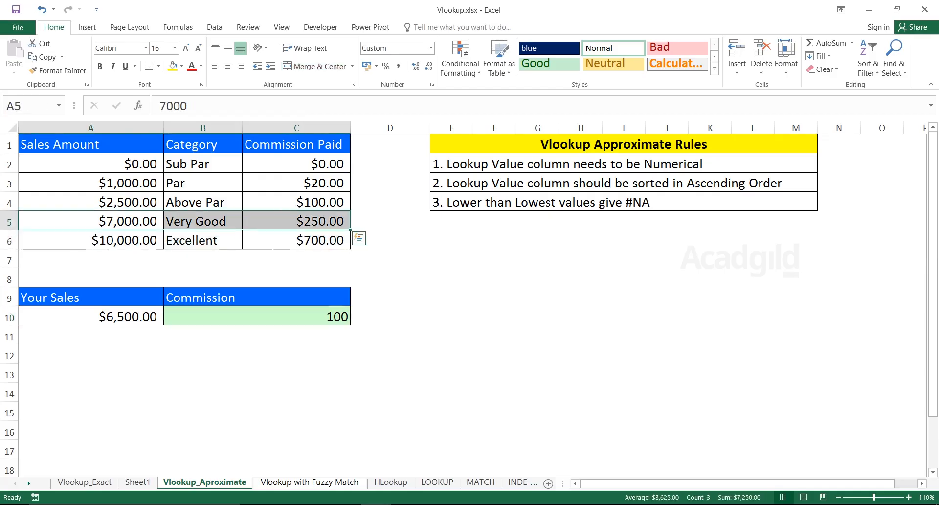
# Set Your Sales in A10 to 7500, an amount between the Very Good and Excellent tiers
pyautogui.moveTo(93, 202); pyautogui.dragTo(298, 202)
pyautogui.click(91, 317)
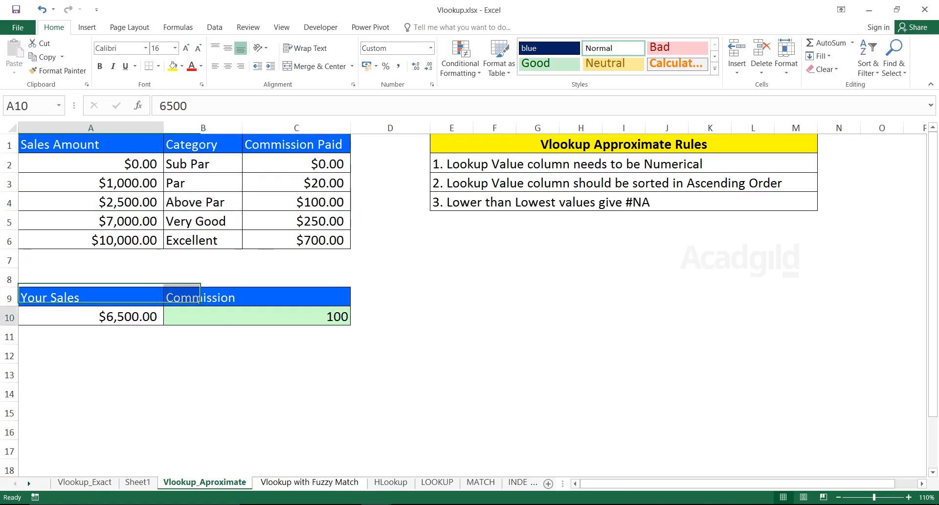
pyautogui.write('7500')
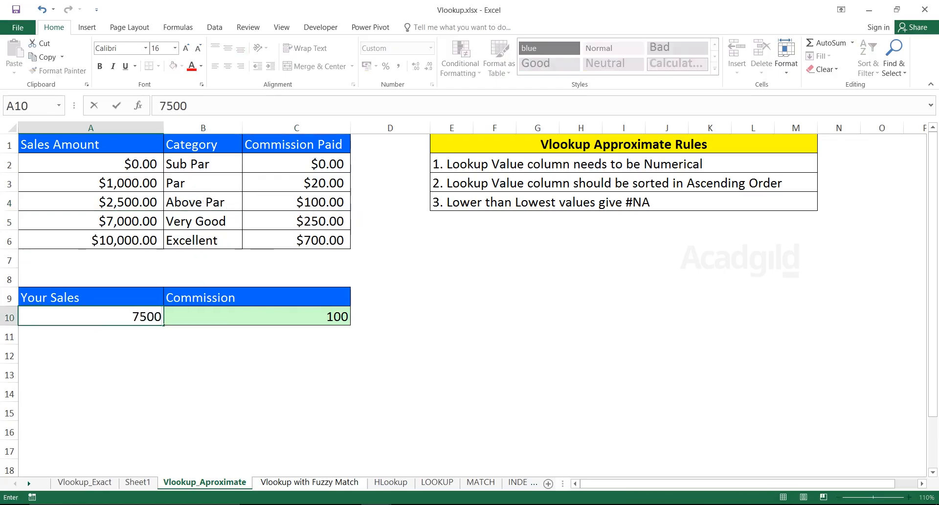
pyautogui.press('Return')
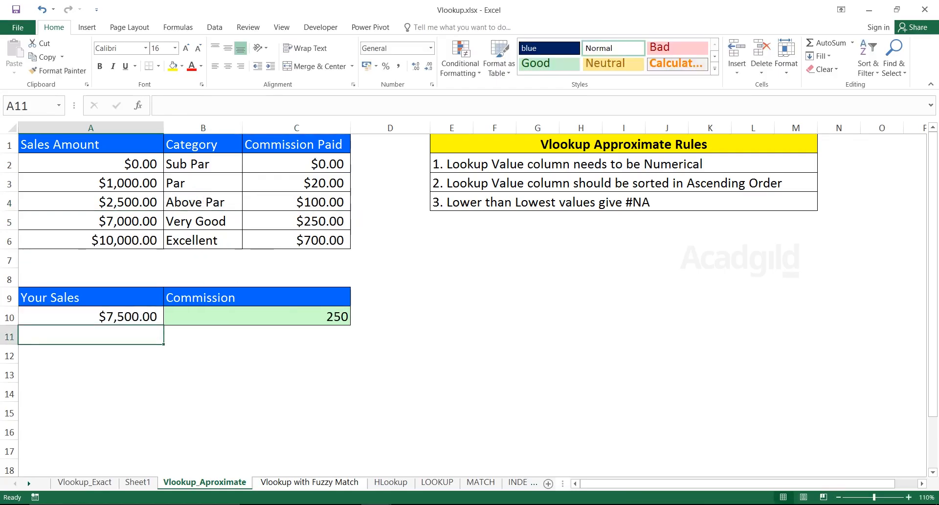
# Examine the arguments of the VLOOKUP formula in the Commission cell B10
pyautogui.press('Up')
pyautogui.press('Right')
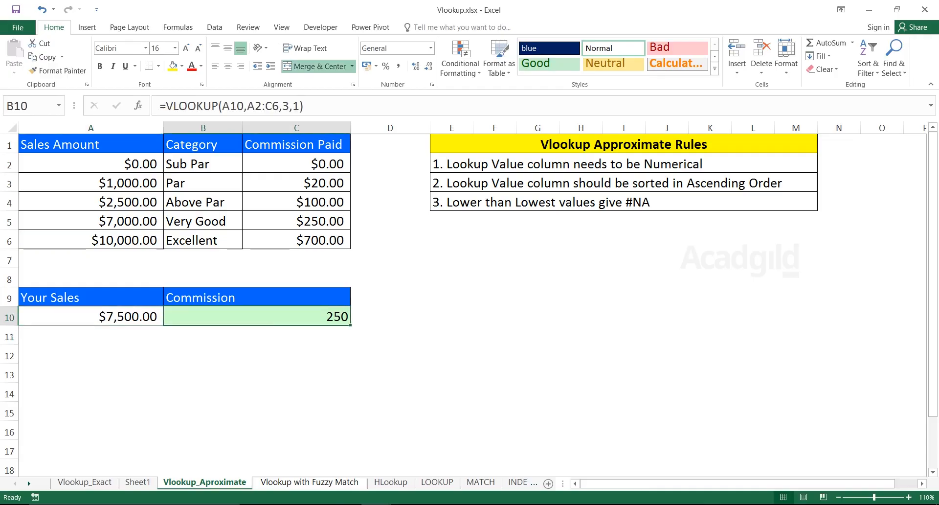
pyautogui.press('Up')
pyautogui.press('Down')
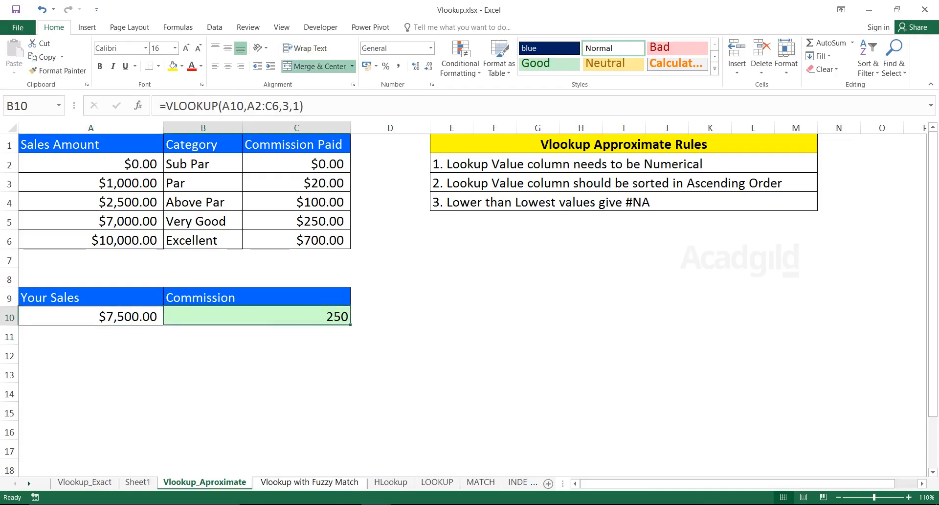
pyautogui.press('F2')
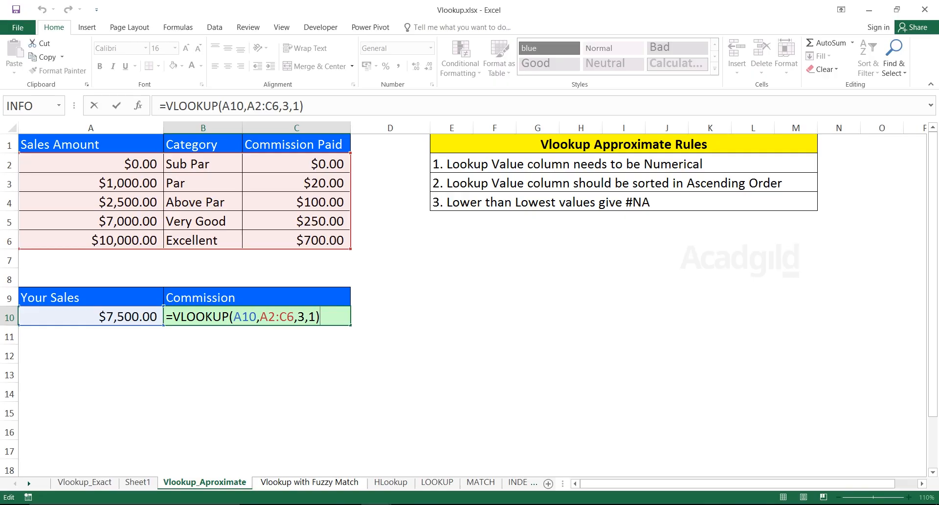
pyautogui.press('Return')
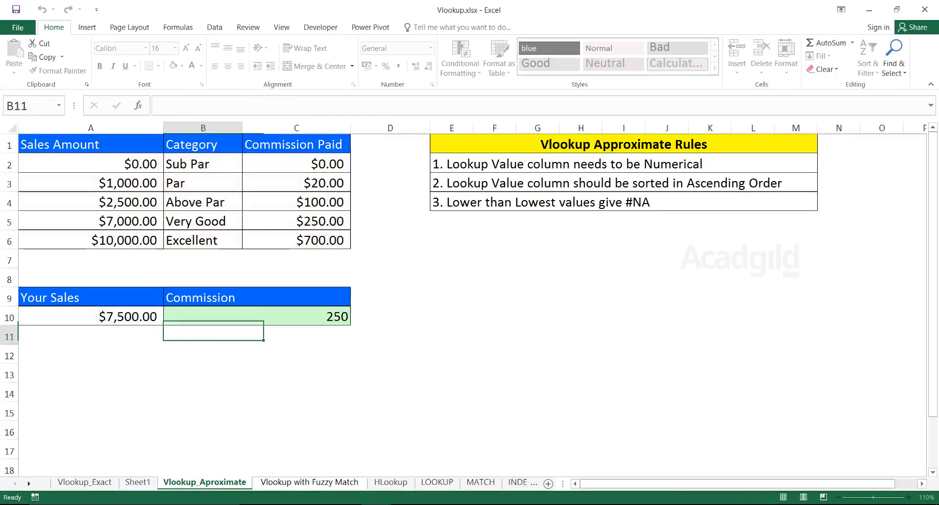
pyautogui.click(257, 316)
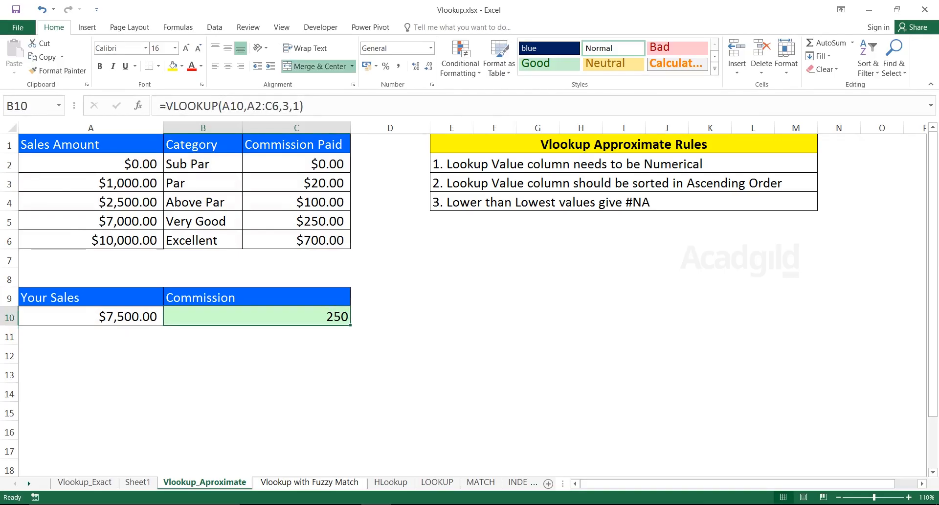
# Check the Sales Amount column A2:A6 against the first two approximate-match rules, numerical values and ascending order
pyautogui.click(528, 145)
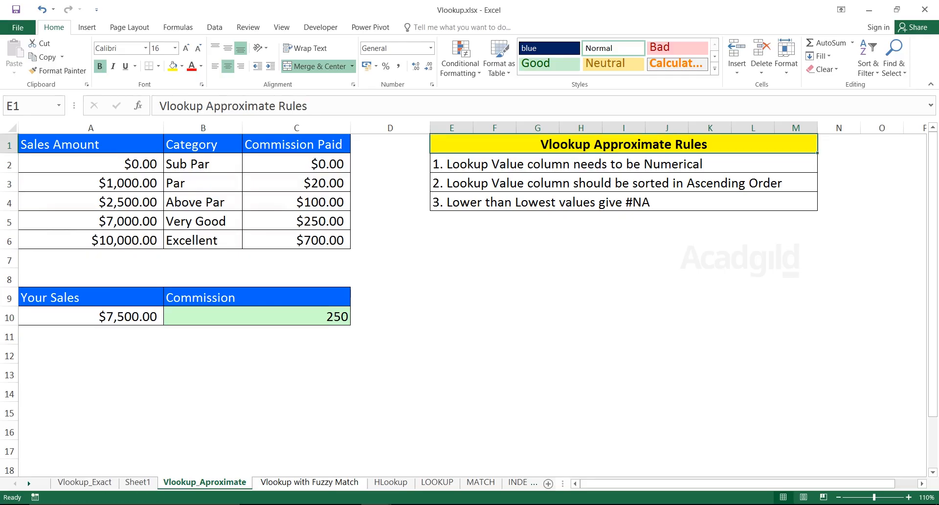
pyautogui.click(568, 164)
pyautogui.hotkey('ctrl', 'shift', 'Down')
pyautogui.click(567, 164)
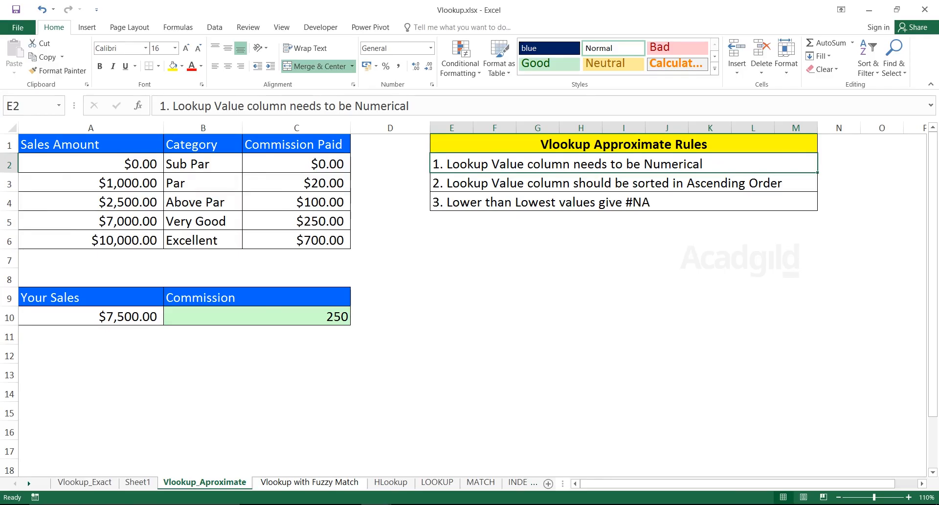
pyautogui.moveTo(91, 145); pyautogui.dragTo(93, 240)
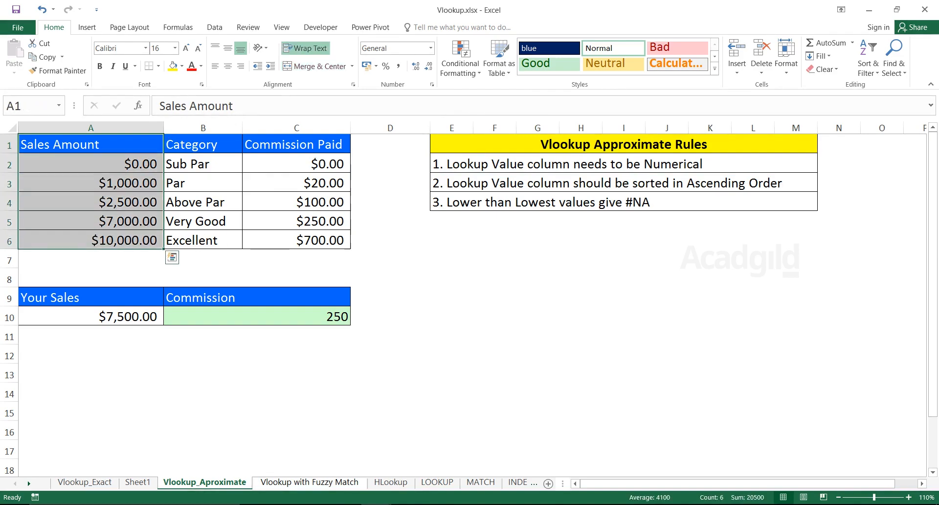
pyautogui.moveTo(91, 164); pyautogui.dragTo(93, 240)
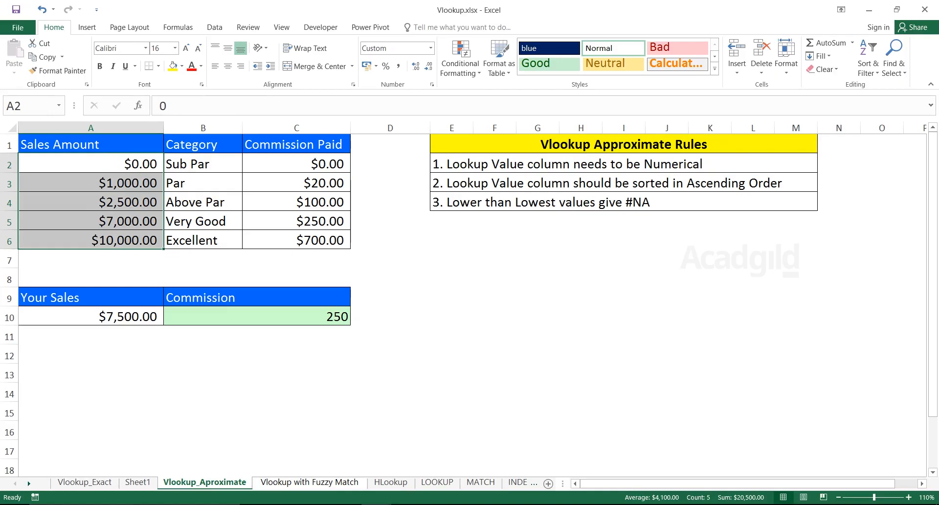
pyautogui.click(624, 164)
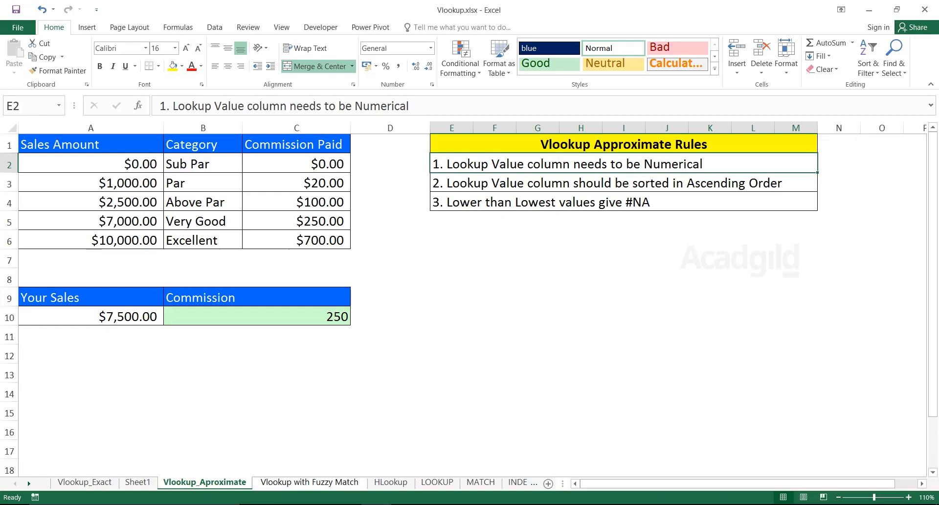
pyautogui.moveTo(91, 163); pyautogui.dragTo(93, 240)
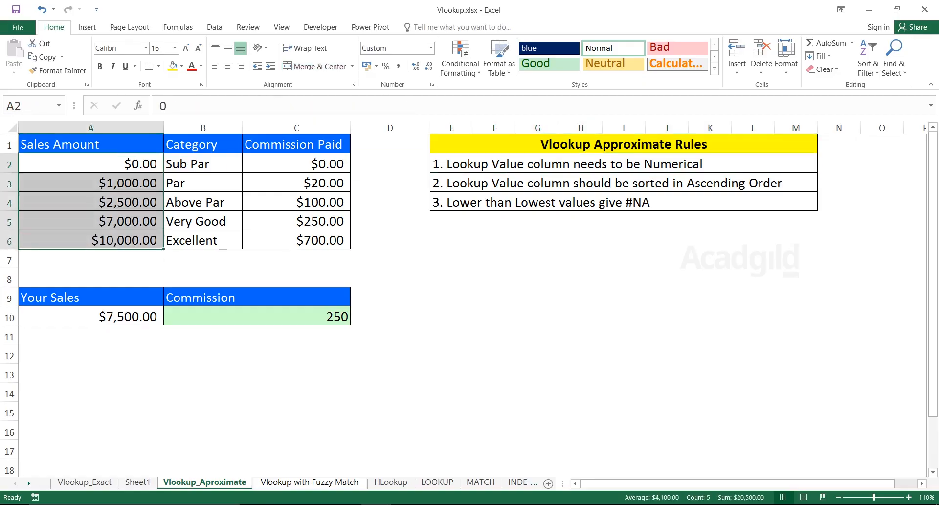
pyautogui.click(623, 183)
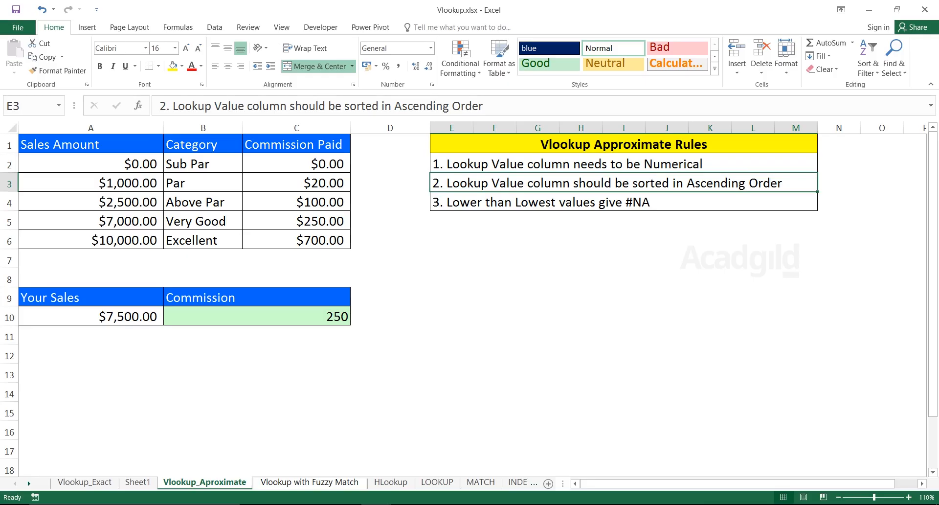
pyautogui.moveTo(91, 164); pyautogui.dragTo(92, 240)
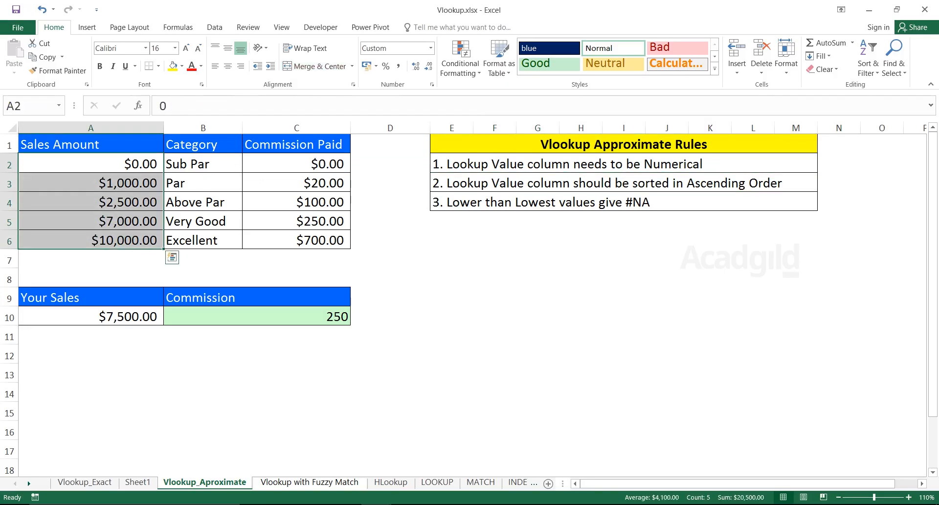
# Set Your Sales in A10 to -5 to test rule 3 on values lower than the lowest
pyautogui.click(624, 202)
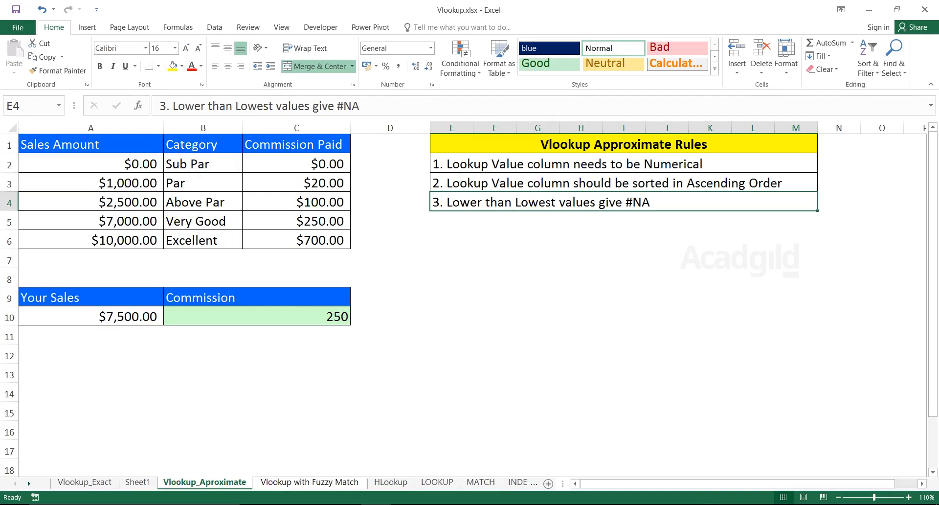
pyautogui.click(105, 316)
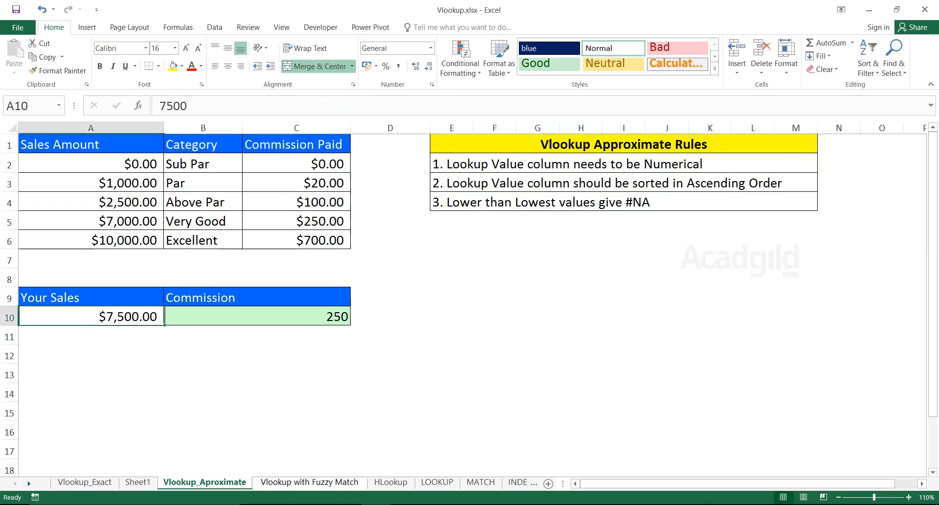
pyautogui.write('-5')
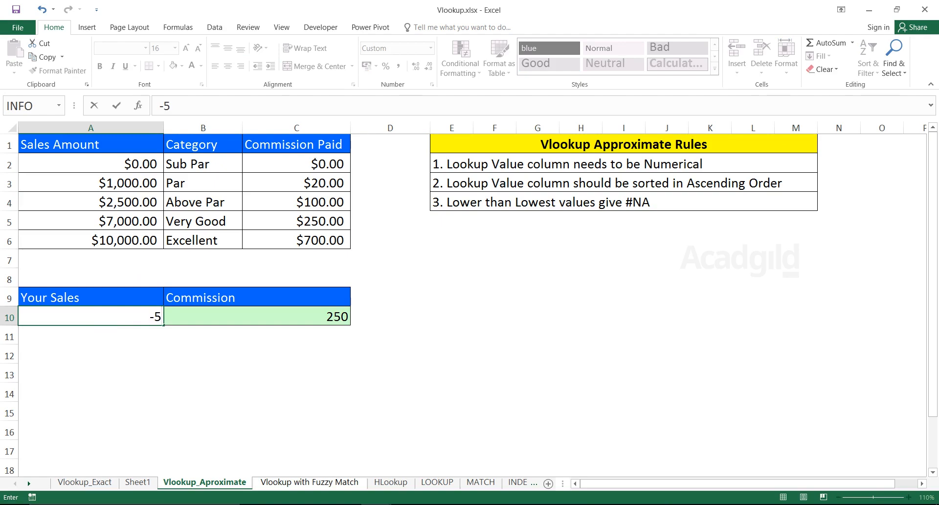
pyautogui.press('Return')
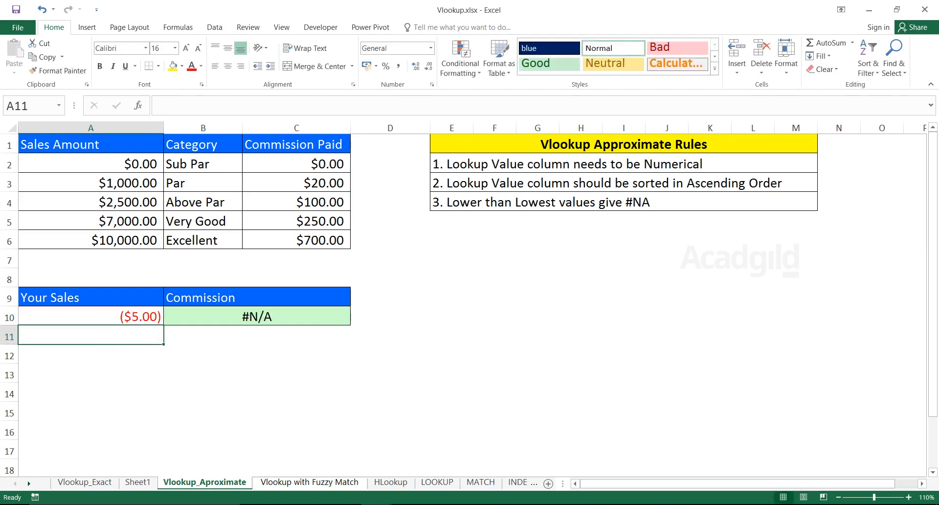
pyautogui.click(256, 316)
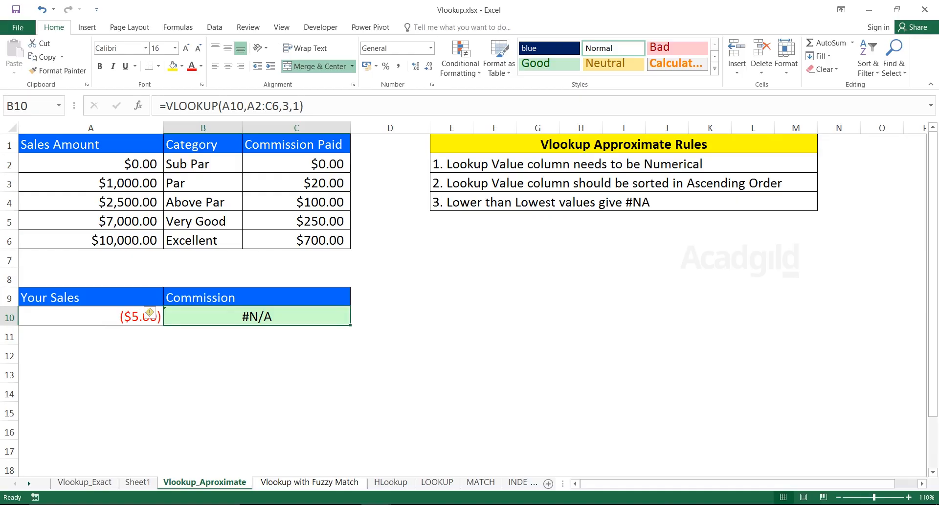
# Set the Sub Par sales amount in A2 to 20 and Your Sales in A10 to 5
pyautogui.click(91, 164)
pyautogui.write('20')
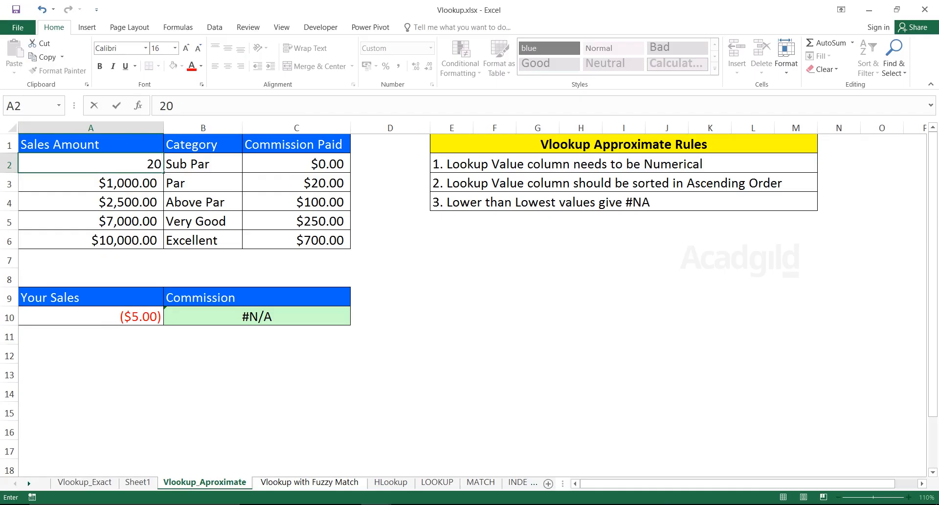
pyautogui.press('Return')
pyautogui.click(91, 316)
pyautogui.write('5')
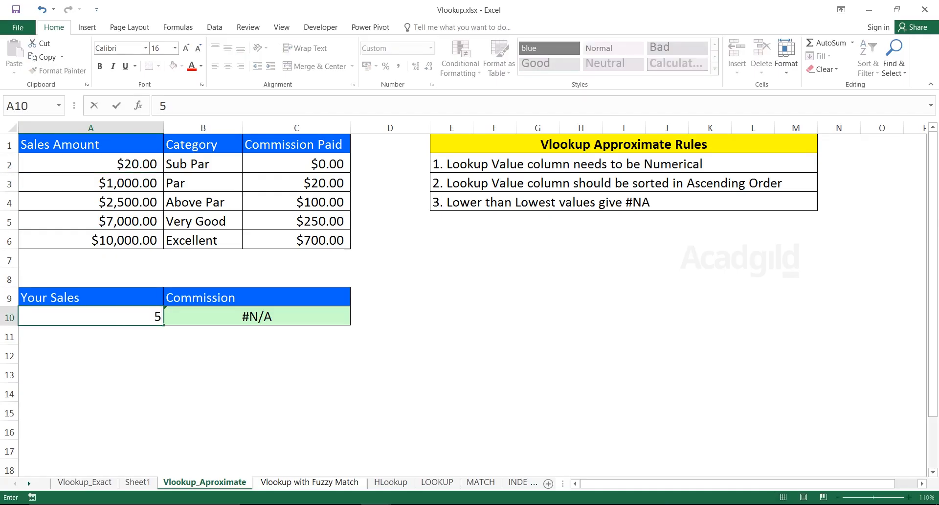
pyautogui.press('Return')
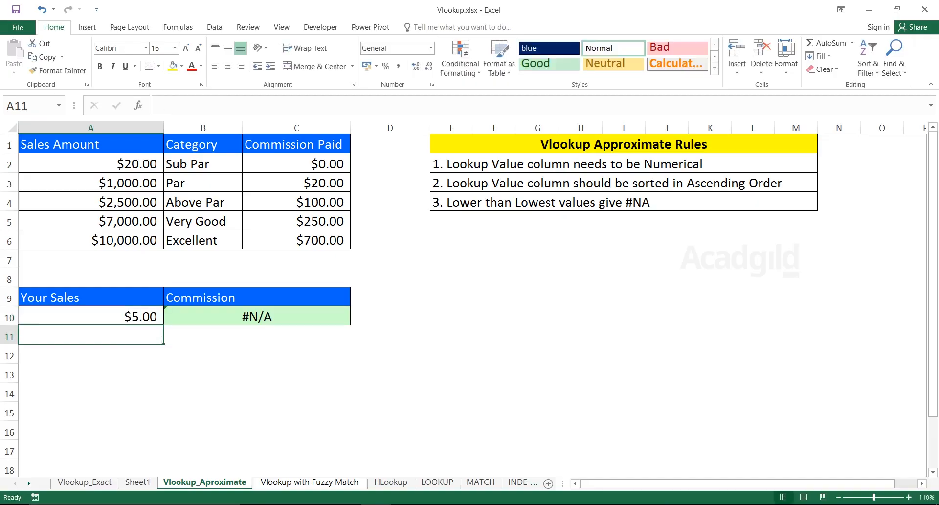
# Set Your Sales in A10 to 20, matching the lowest tier's amount
pyautogui.click(91, 317)
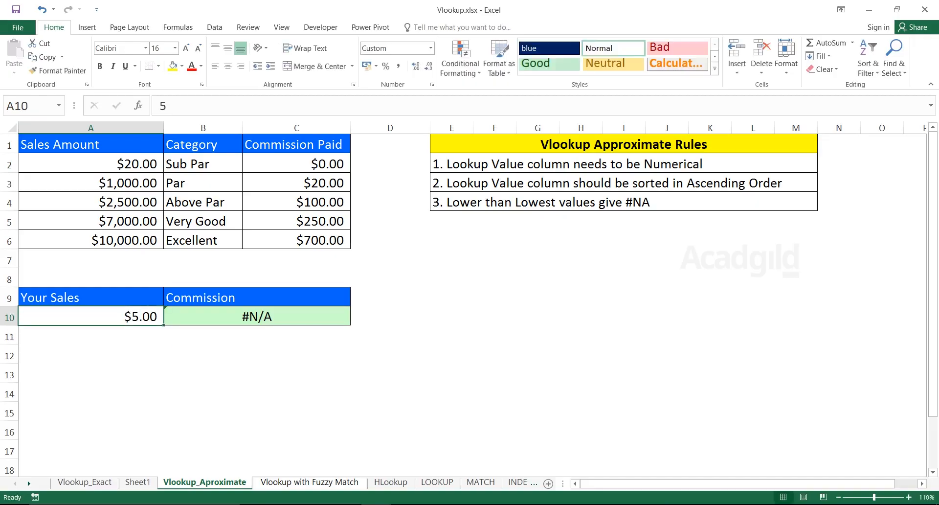
pyautogui.write('20')
pyautogui.press('Return')
# Set Your Sales in A10 to 1000 and check the commission in B10 against rule 3
pyautogui.click(91, 316)
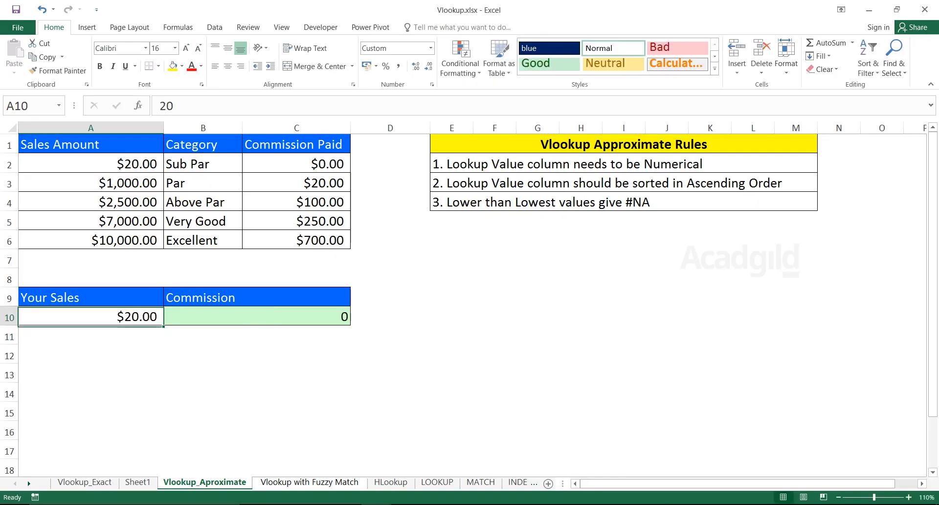
pyautogui.write('1000')
pyautogui.press('Return')
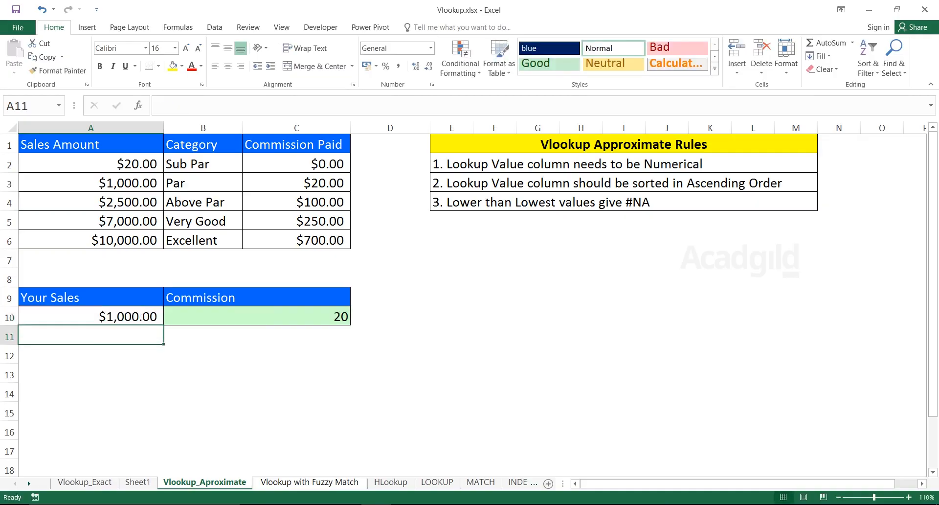
pyautogui.press('Right')
pyautogui.press('Up')
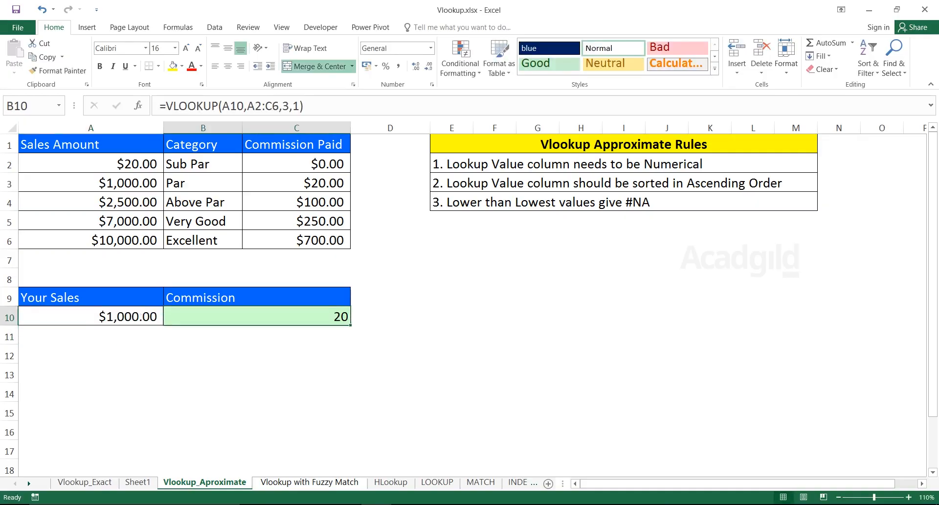
pyautogui.click(624, 202)
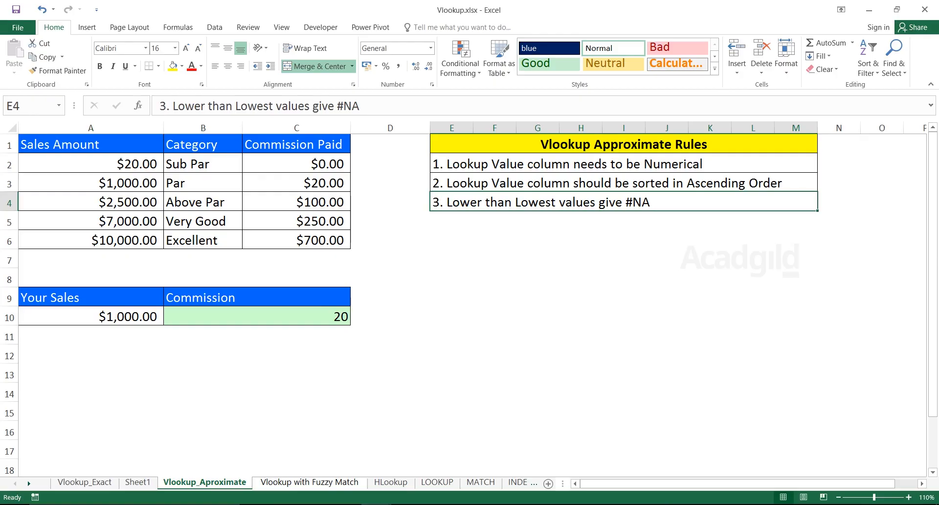
# Set Your Sales in A10 to 50000, an amount above the highest tier, and review the rules in E1:M4
pyautogui.click(91, 317)
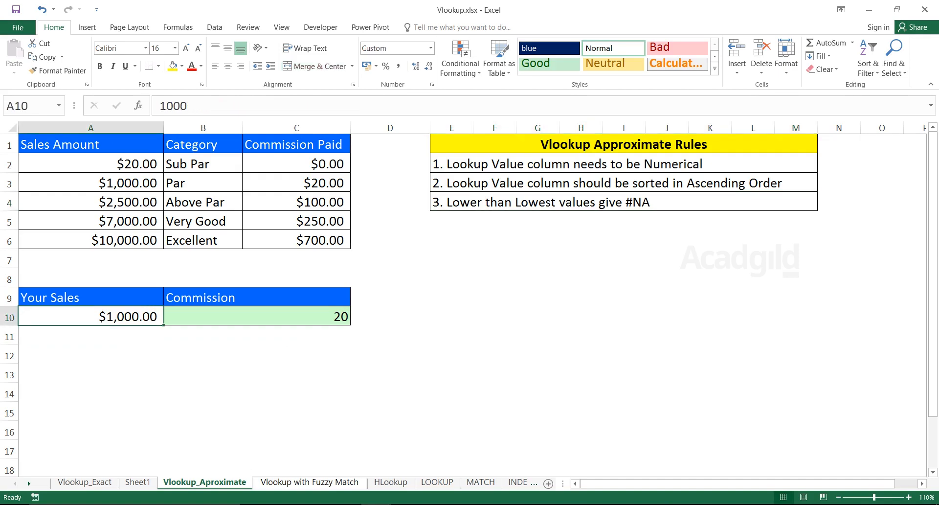
pyautogui.write('50000')
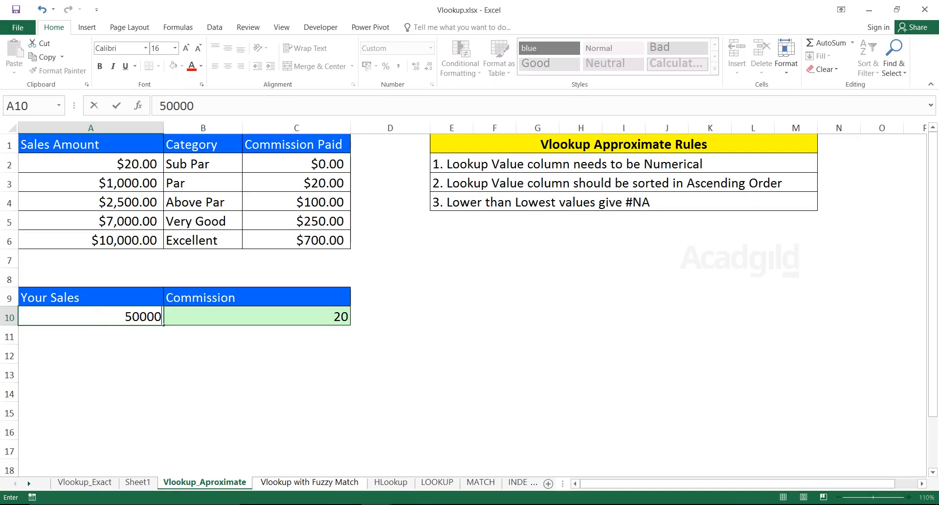
pyautogui.press('Return')
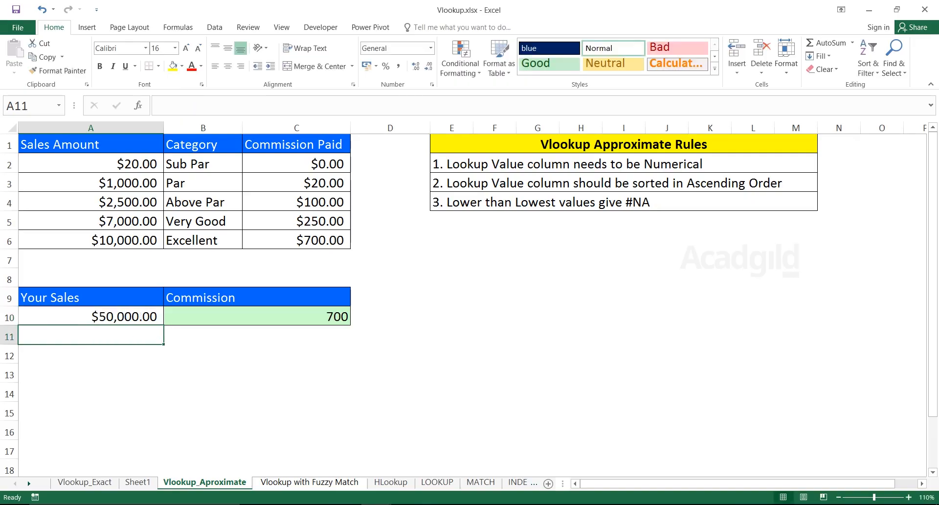
pyautogui.click(91, 317)
pyautogui.moveTo(607, 144); pyautogui.dragTo(606, 202)
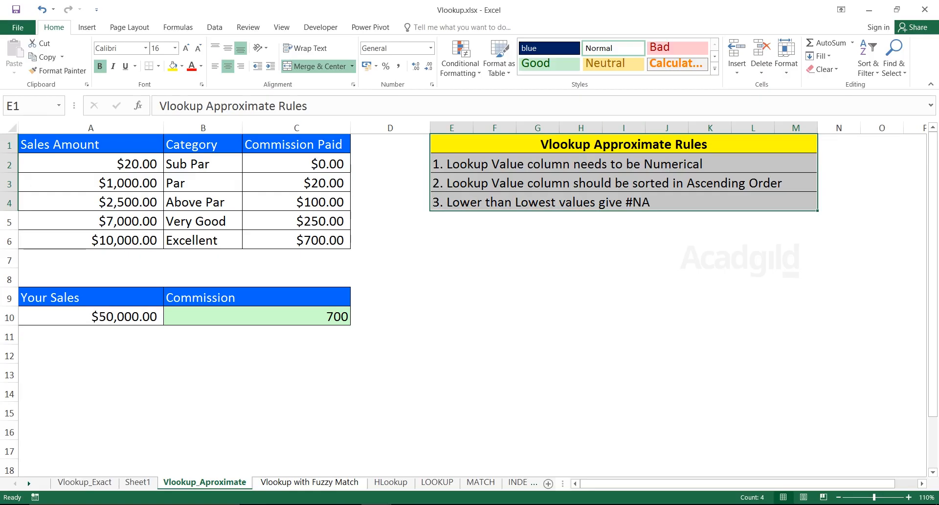
# Remove the range_lookup argument from the VLOOKUP in B10, leaving =VLOOKUP(A10,A2:C6,3)
pyautogui.doubleClick(294, 317)
pyautogui.click(316, 317)
pyautogui.press('BackSpace')
pyautogui.press('BackSpace')
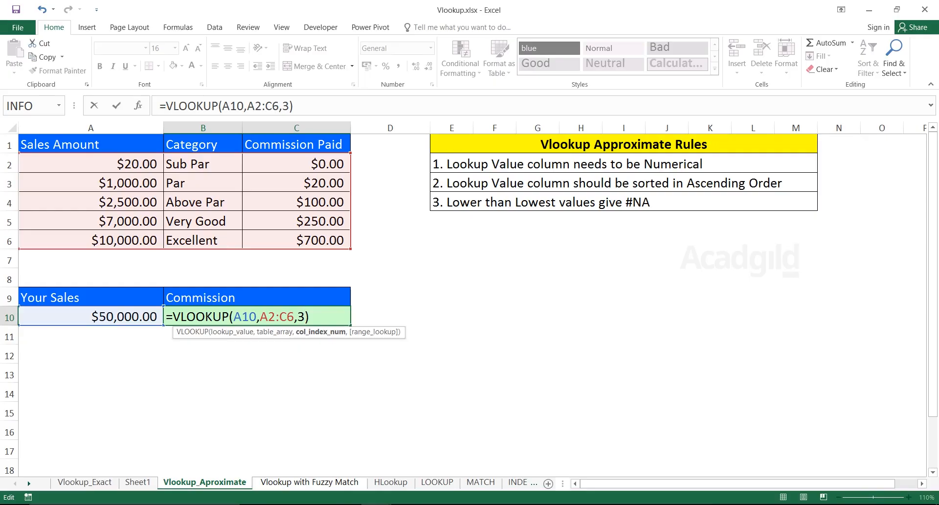
pyautogui.press('Return')
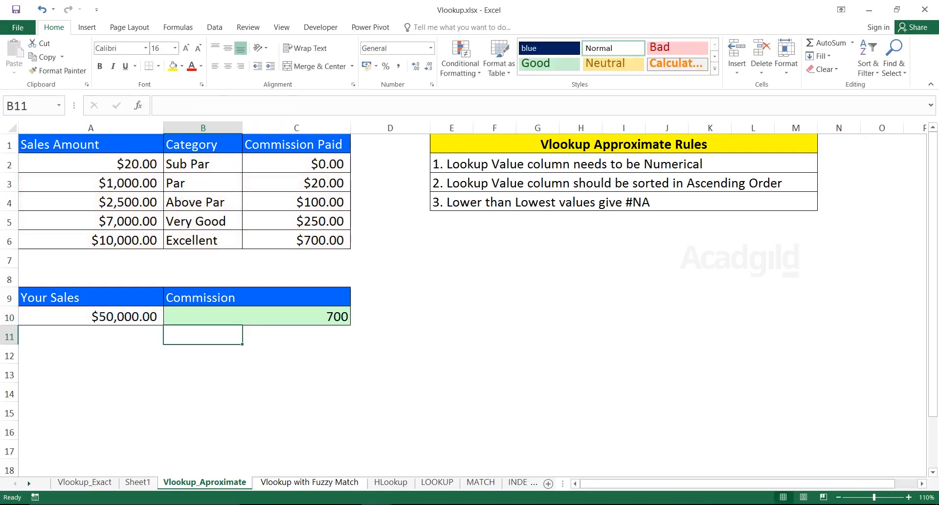
# Set Your Sales in A10 to 6500 to test the VLOOKUP that omits the range_lookup argument
pyautogui.press('Up')
pyautogui.press('Left')
pyautogui.write('6500')
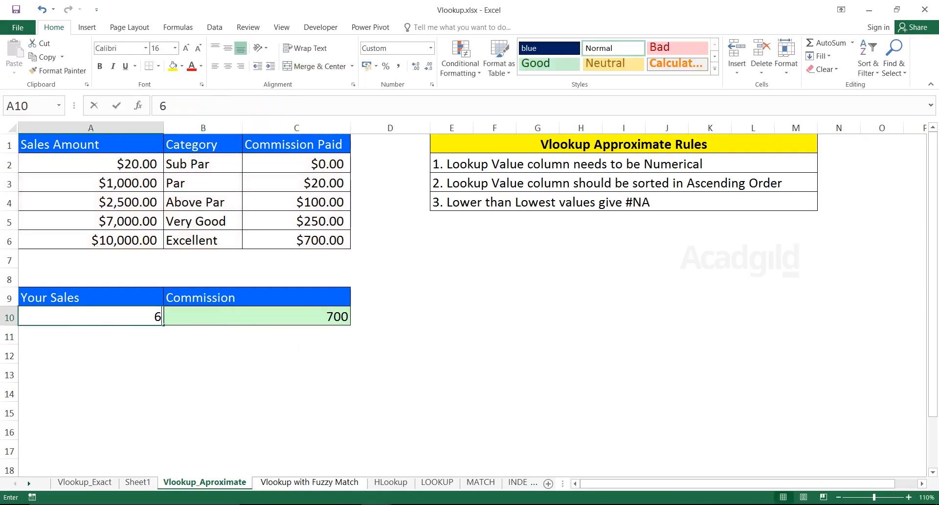
pyautogui.press('Return')
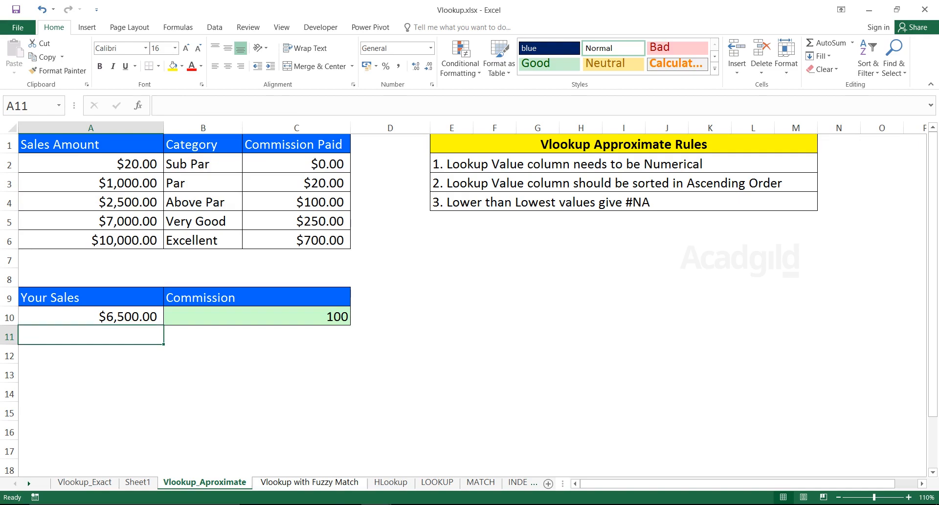
# Inspect the arguments of the VLOOKUP formula in B10 and leave the formula as it is
pyautogui.press('Up')
pyautogui.press('Right')
pyautogui.press('F2')
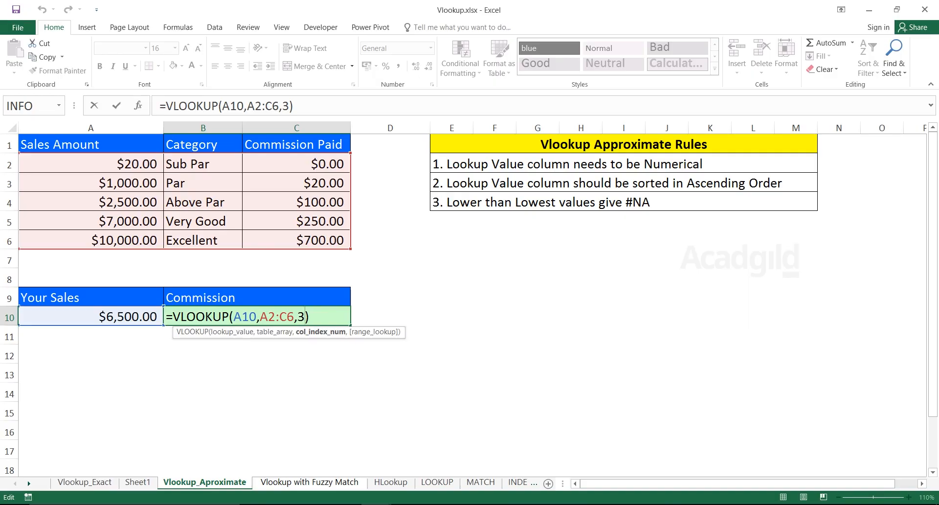
pyautogui.press('Return')
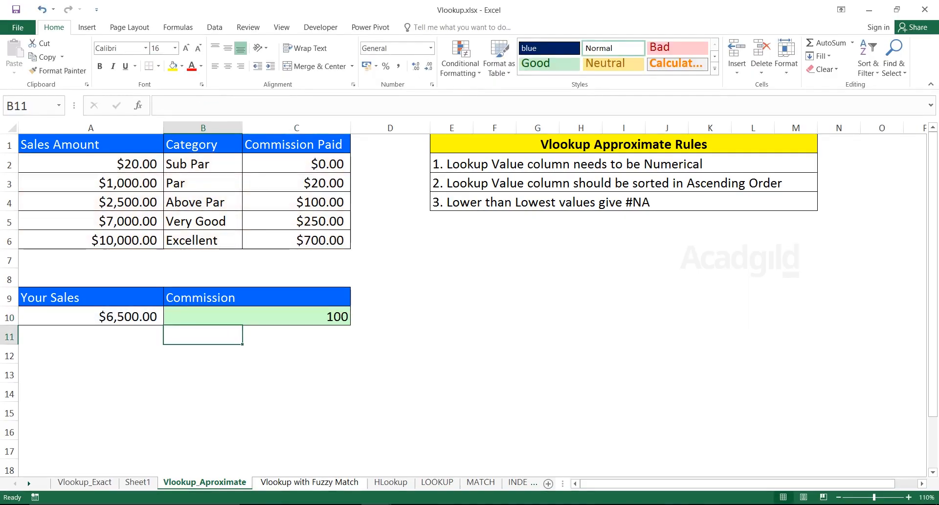
# Review the commission table in A1:C6 and the approximate-match rules in E1:M4, and open the Commission formula in B10
pyautogui.press('Up')
pyautogui.moveTo(31, 147); pyautogui.dragTo(318, 240)
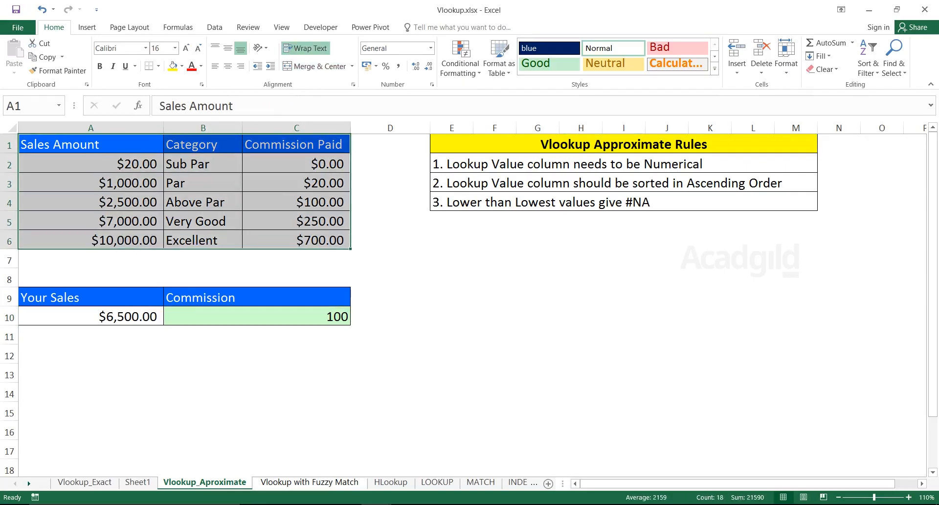
pyautogui.moveTo(578, 145); pyautogui.dragTo(587, 202)
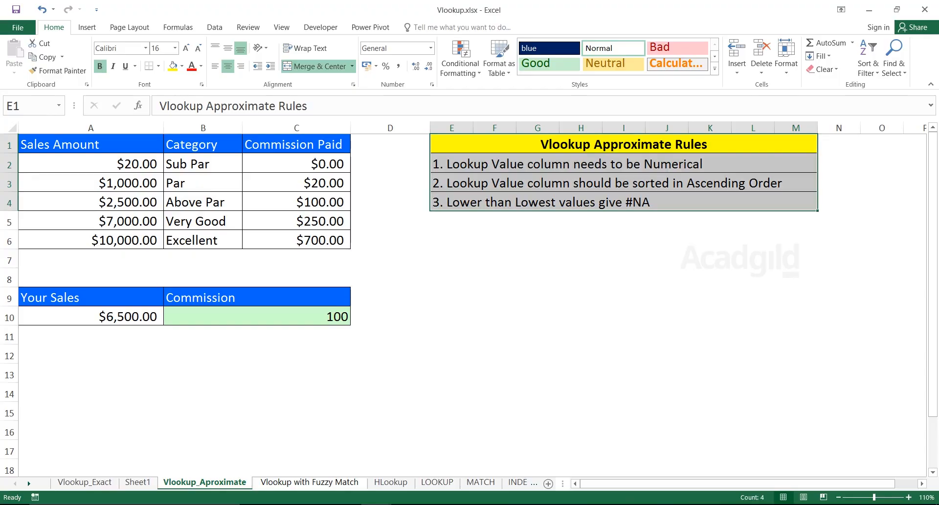
pyautogui.doubleClick(305, 317)
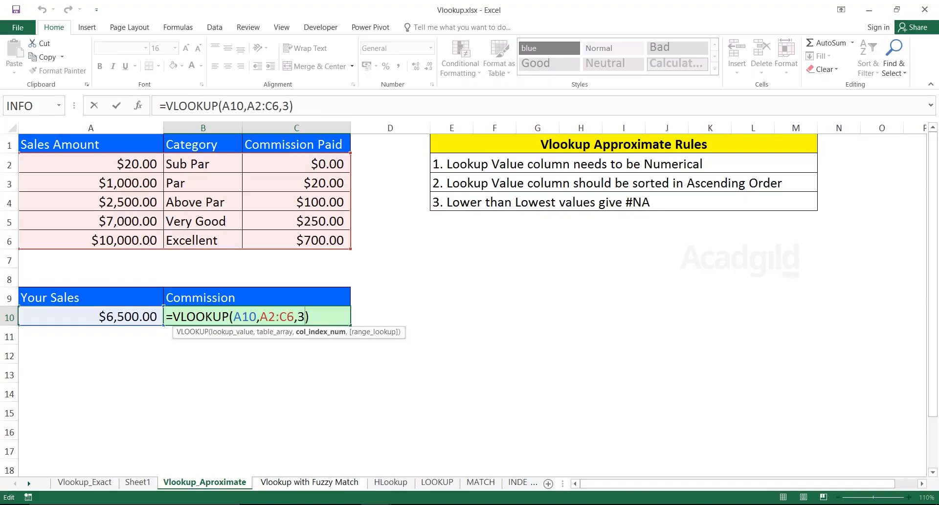